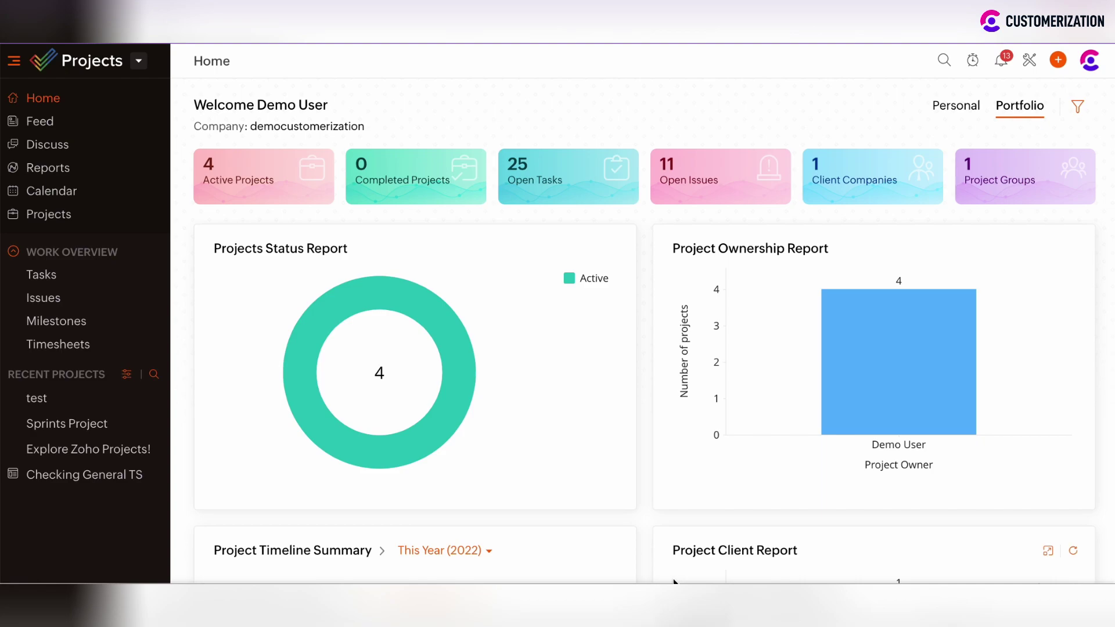
# - Open Timesheet Settings via Setup > Portal Configuration > Task & Timesheet
pyautogui.click(1030, 60)
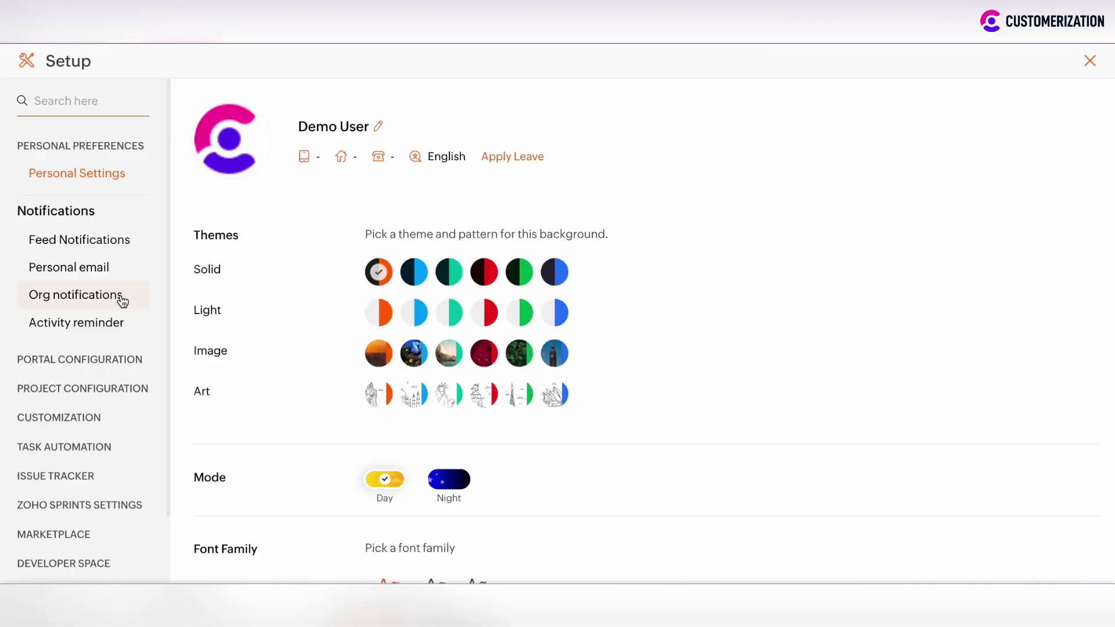
pyautogui.click(61, 359)
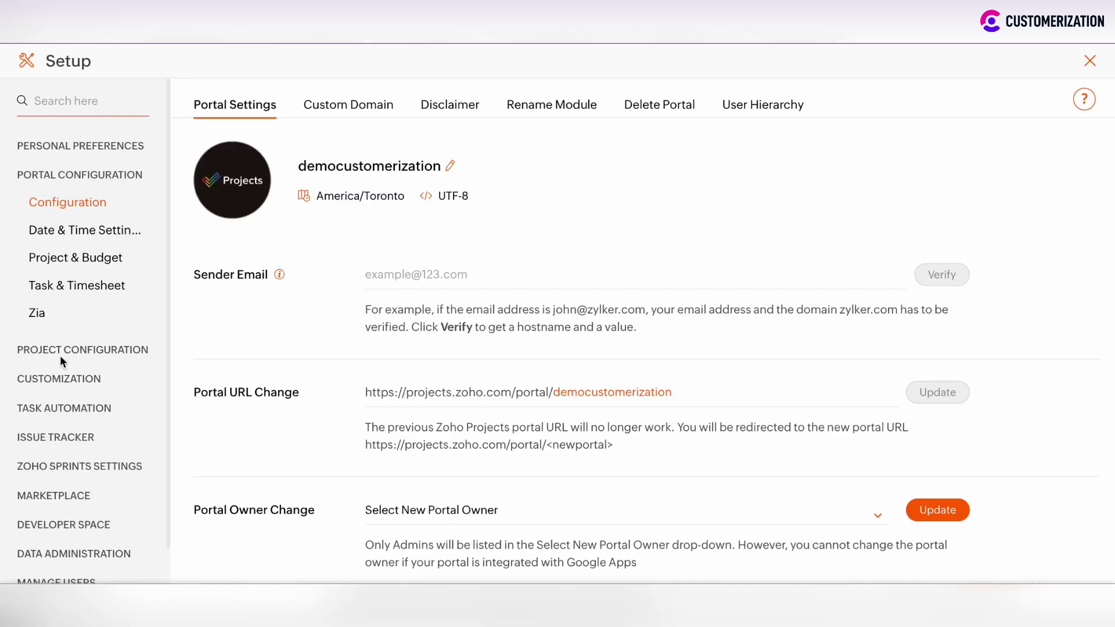
pyautogui.click(69, 287)
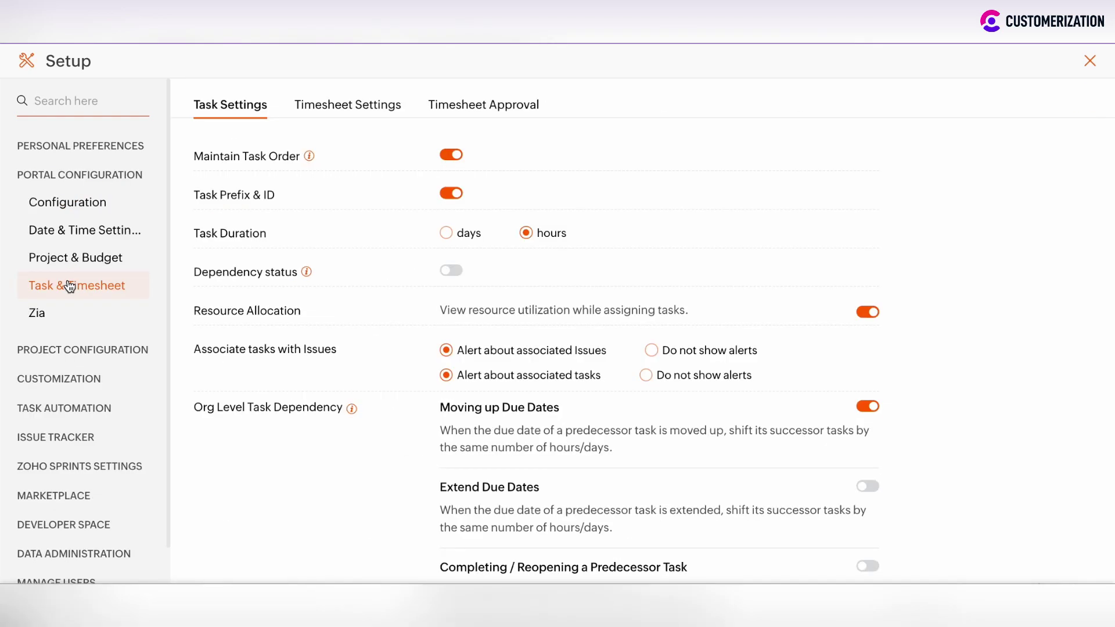
pyautogui.click(331, 108)
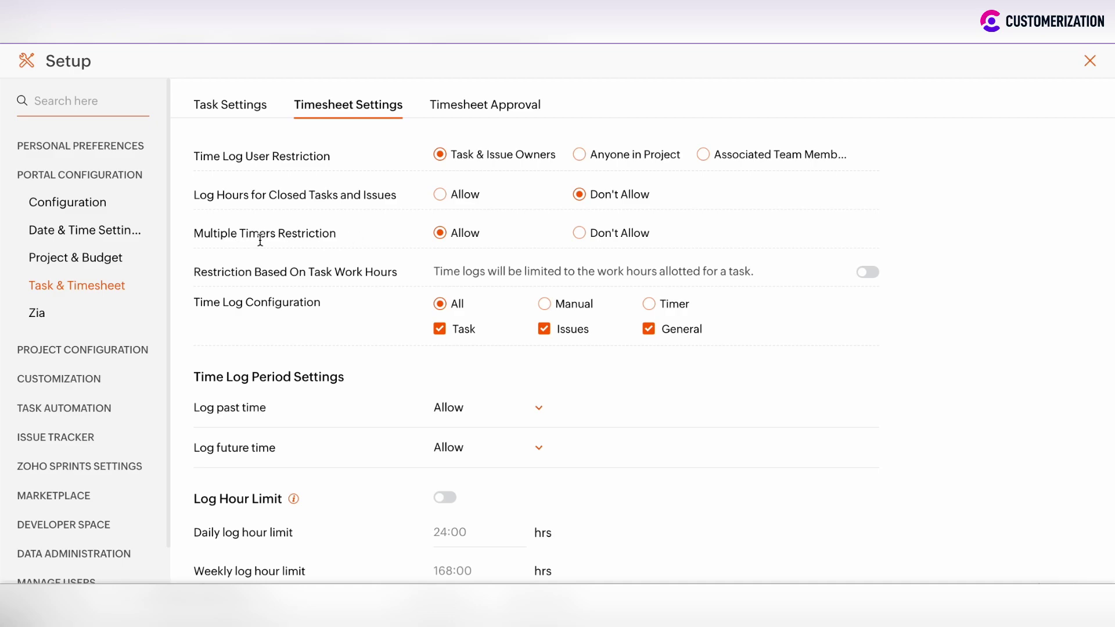
pyautogui.scroll(-2, 331, 326)
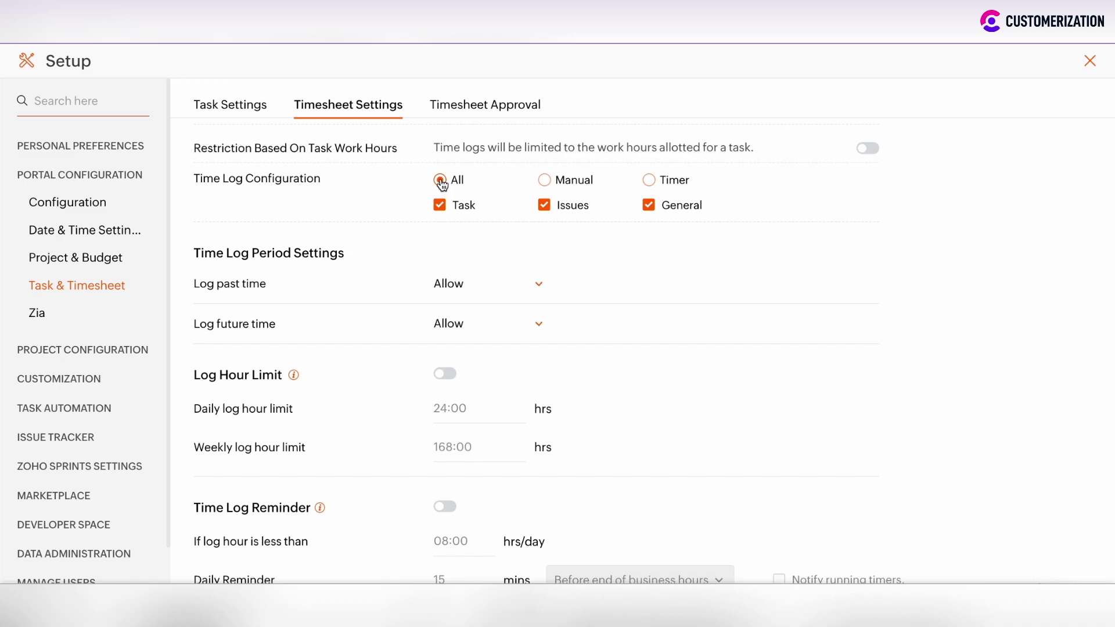
pyautogui.scroll(-2, 341, 255)
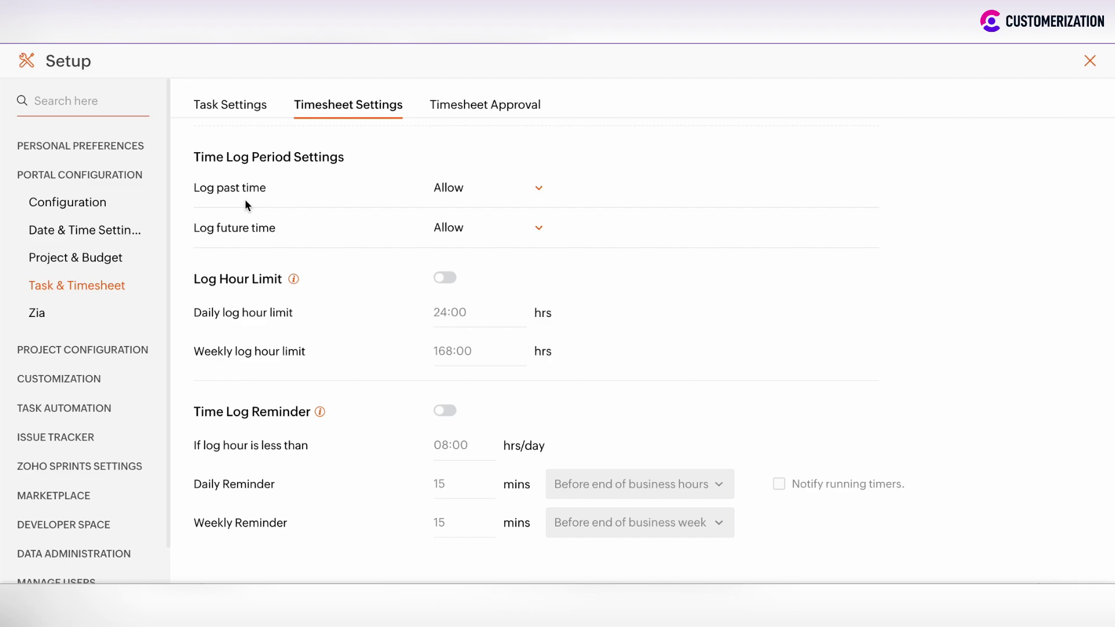
pyautogui.scroll(-1, 311, 248)
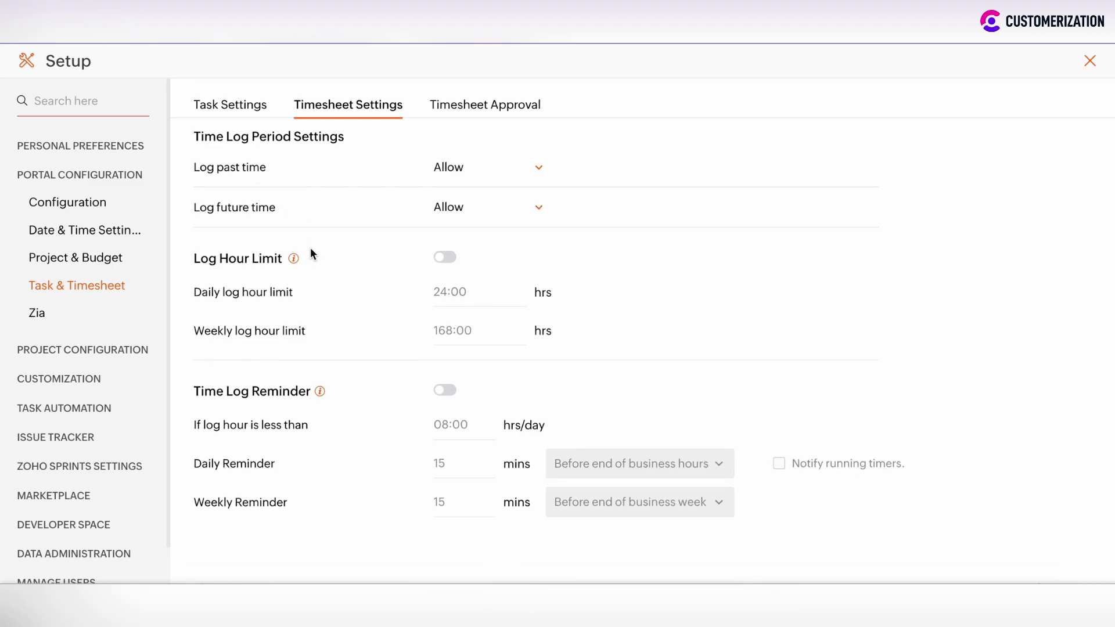
# - Turn Log Hour Limit and Time Log Reminder on and back off, then view the Timesheet Approval settings
pyautogui.click(451, 259)
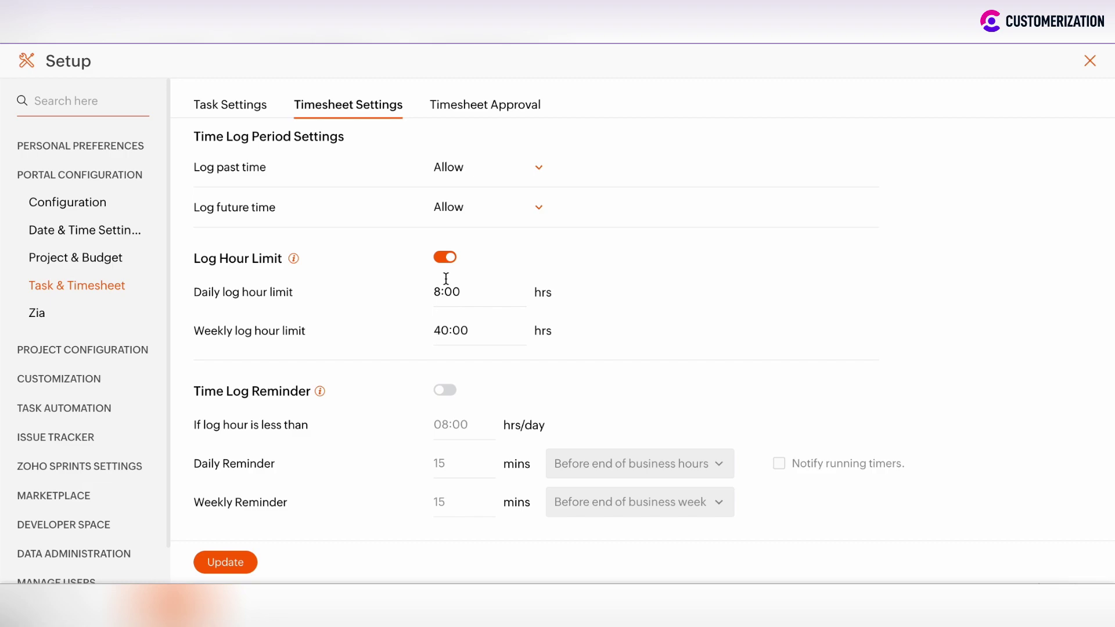
pyautogui.click(444, 259)
pyautogui.click(453, 392)
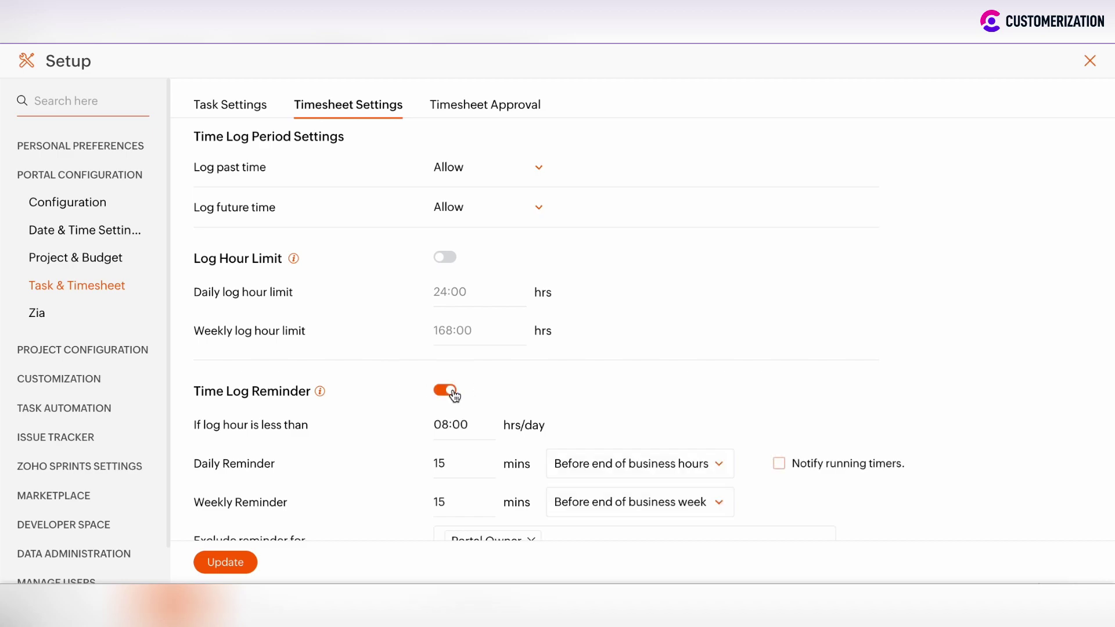
pyautogui.scroll(-1, 406, 443)
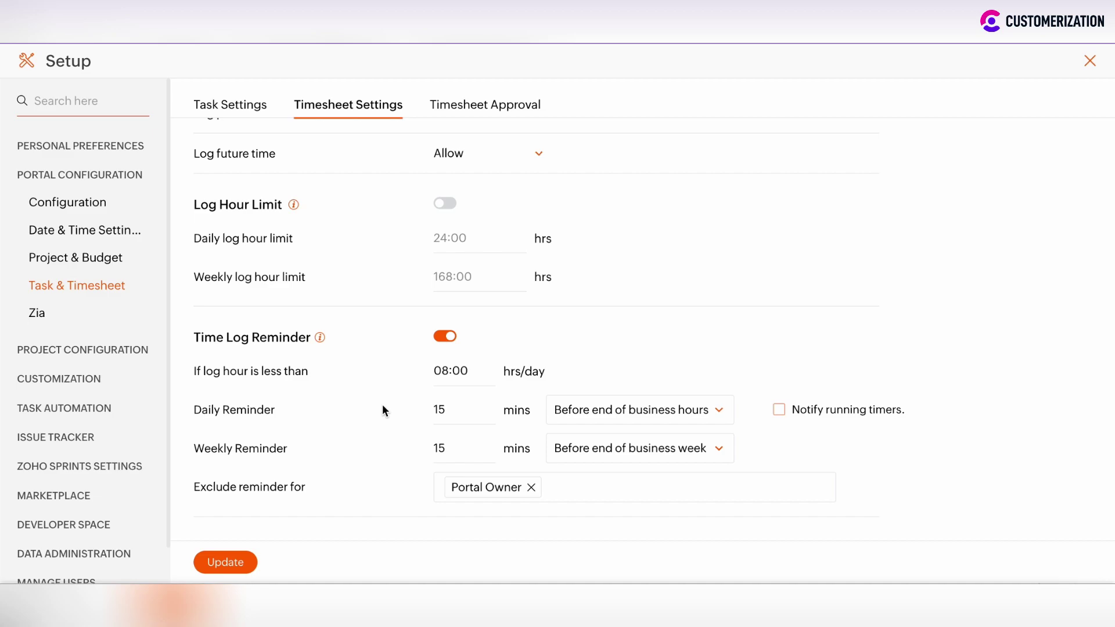
pyautogui.click(442, 339)
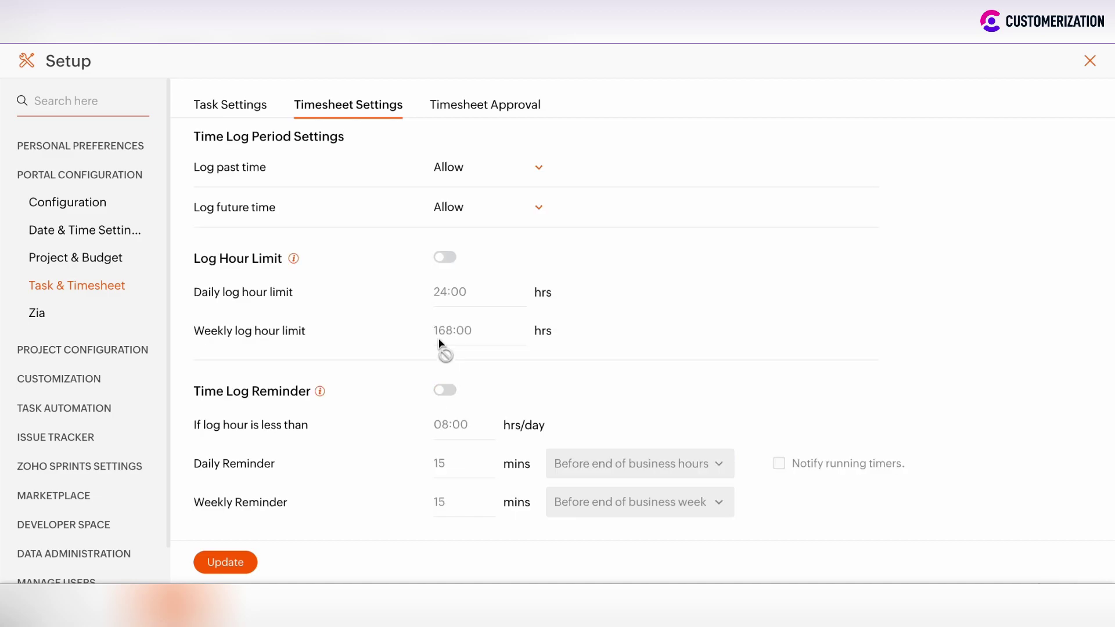
pyautogui.click(478, 118)
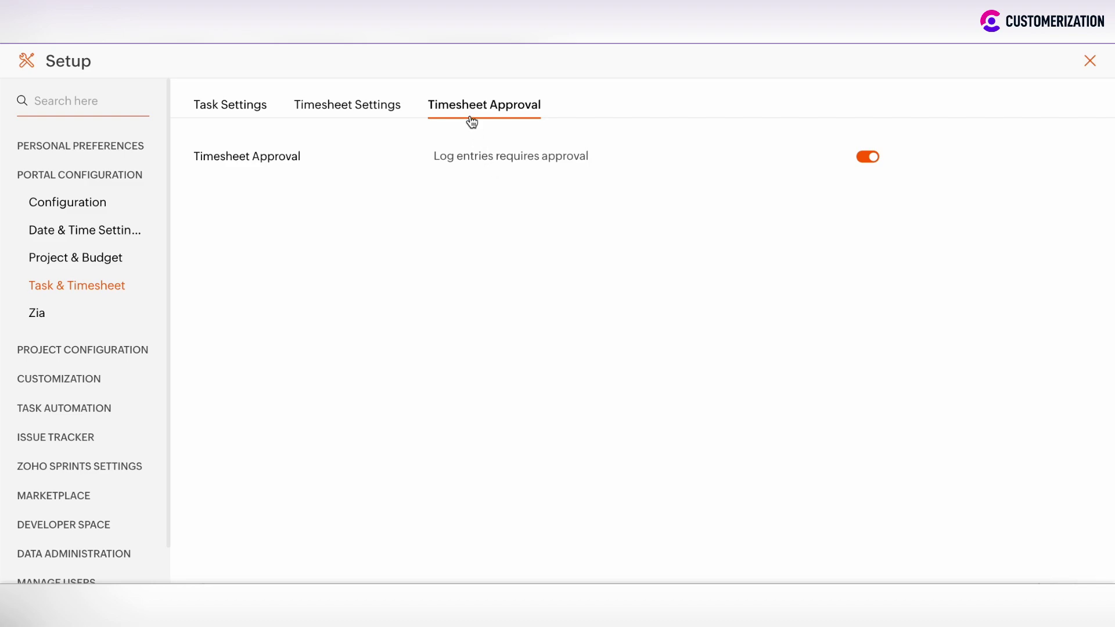
# - Leave Setup and open task 'test 2' from the test project's Tasks board
pyautogui.click(1090, 62)
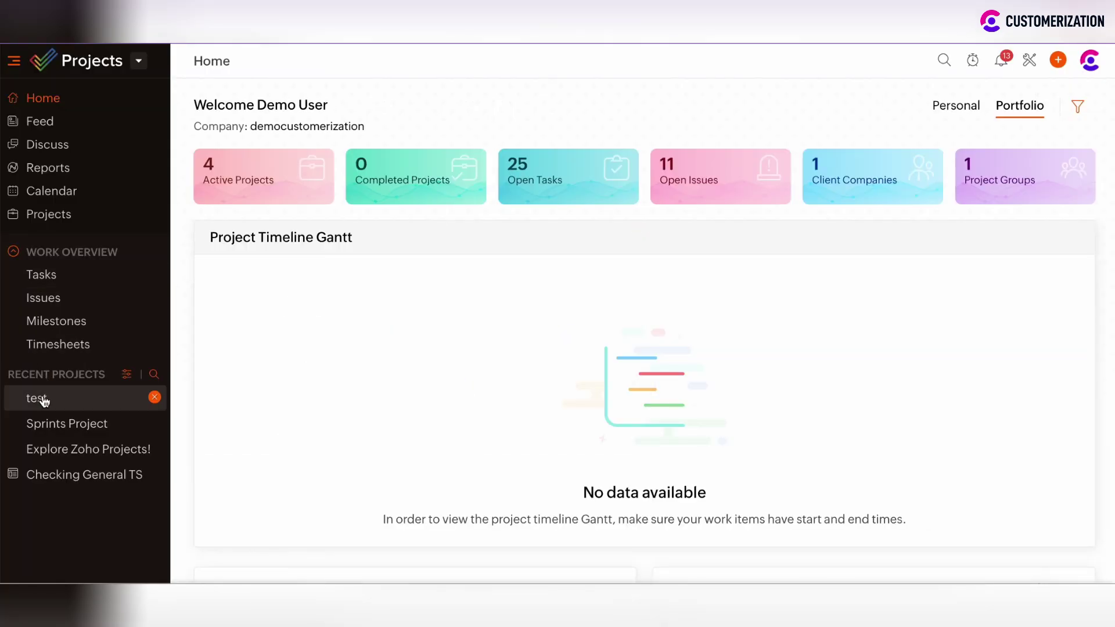
pyautogui.click(44, 402)
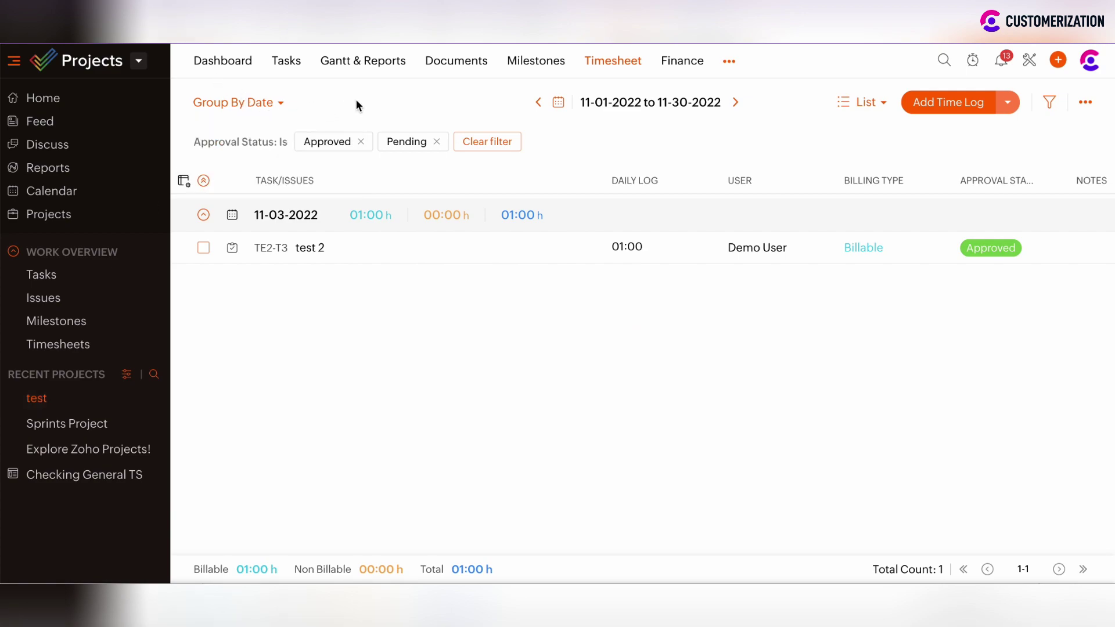
pyautogui.click(288, 64)
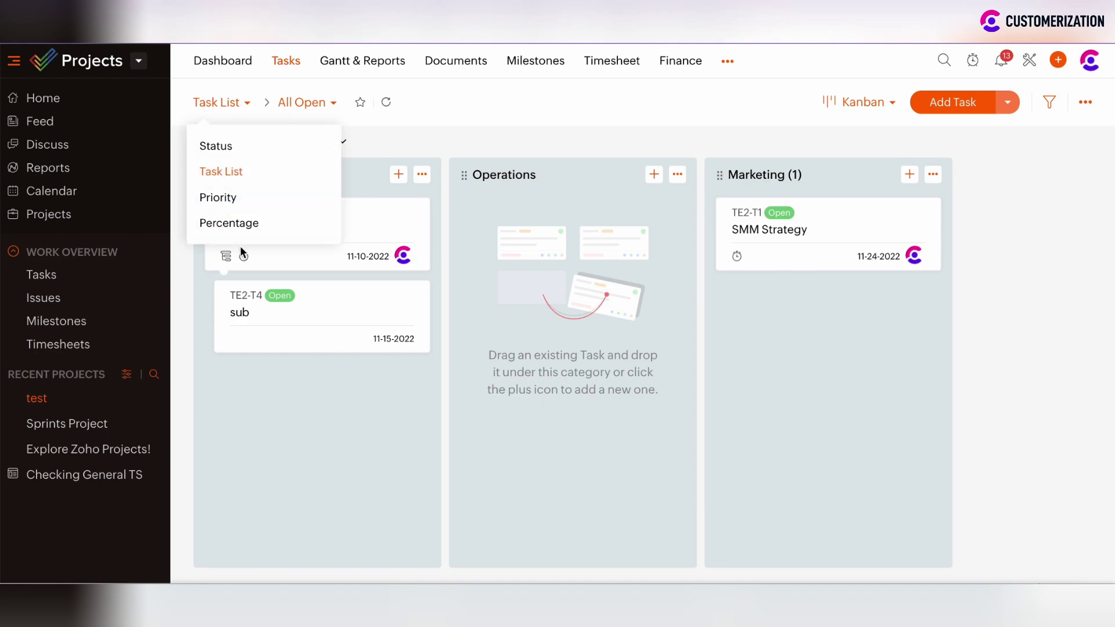
pyautogui.click(236, 231)
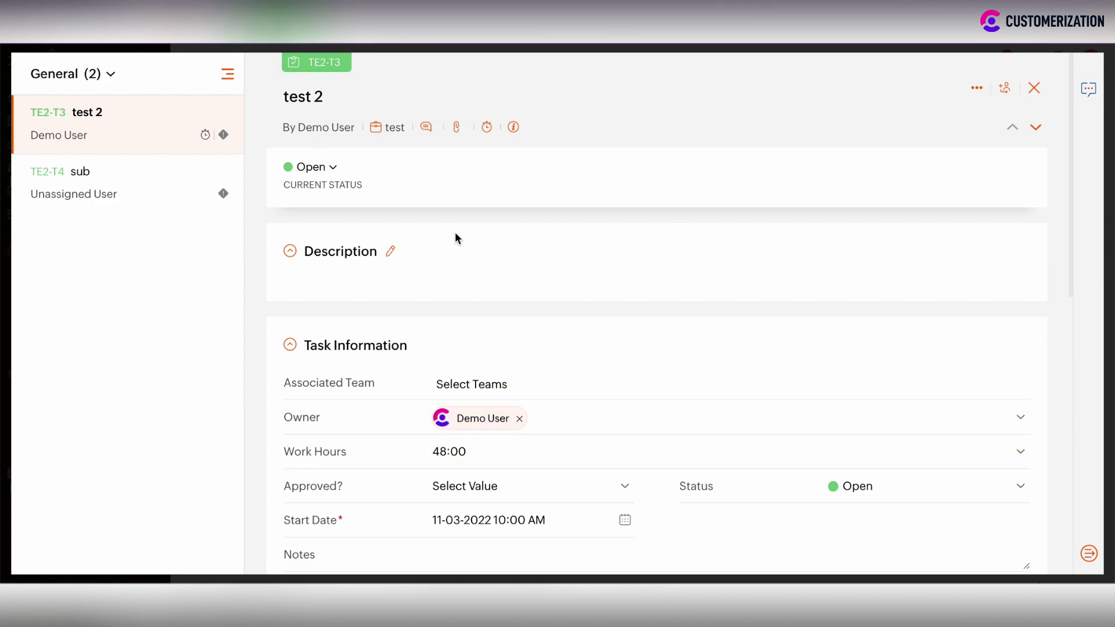
# - Start the timer on task 'test 2', then pause it without adding notes
pyautogui.click(487, 128)
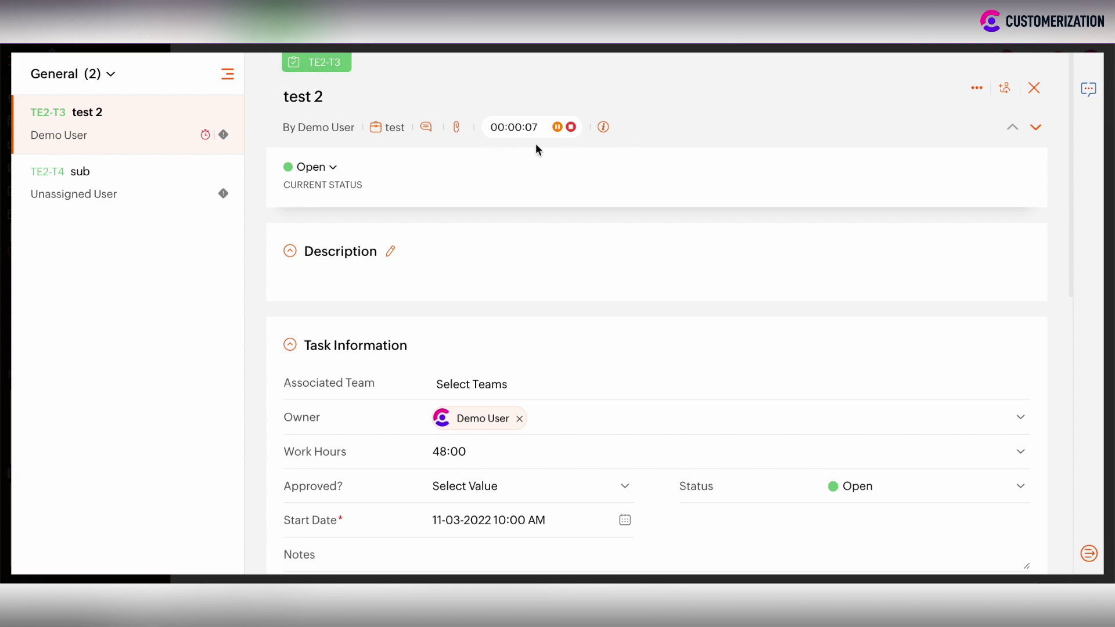
pyautogui.click(559, 128)
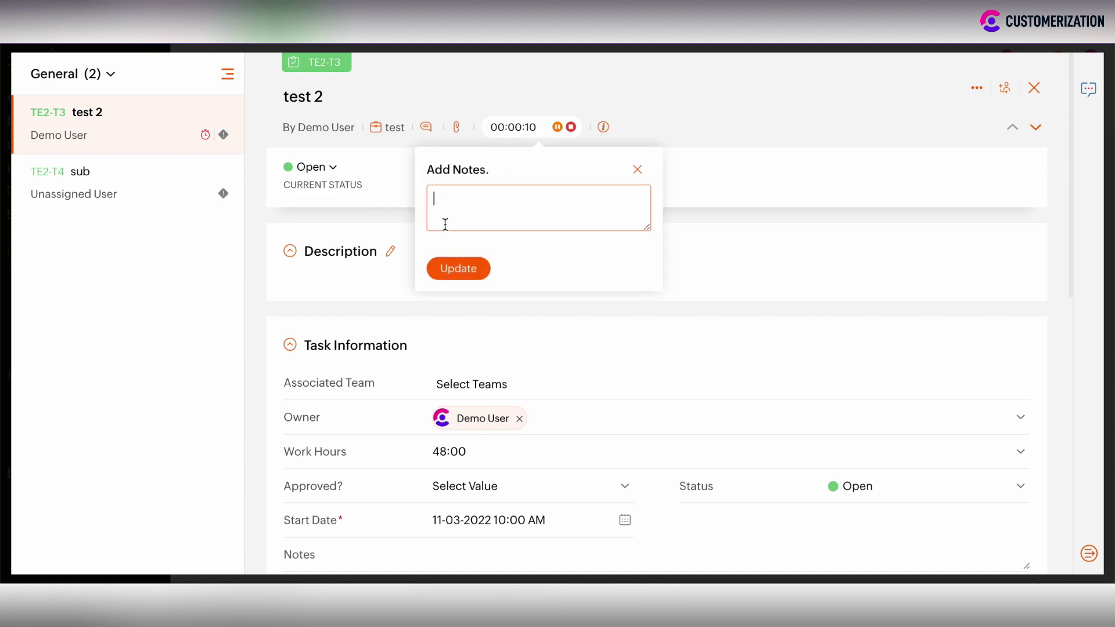
pyautogui.click(453, 270)
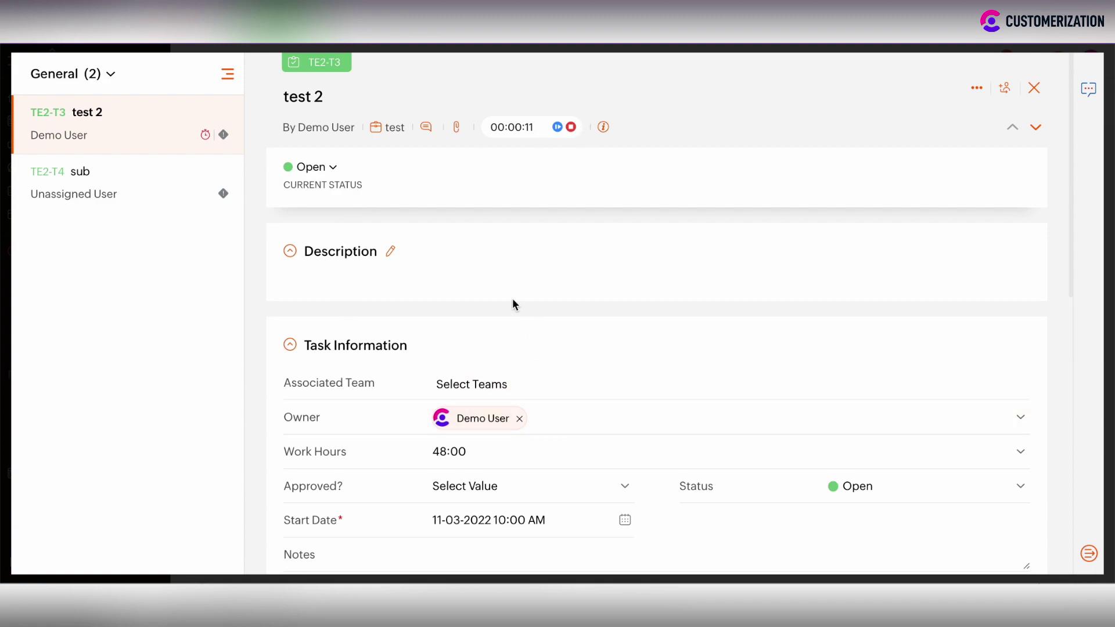
# - Stop the timer and save the 11-second log as Non Billable with the notes cleared
pyautogui.click(572, 128)
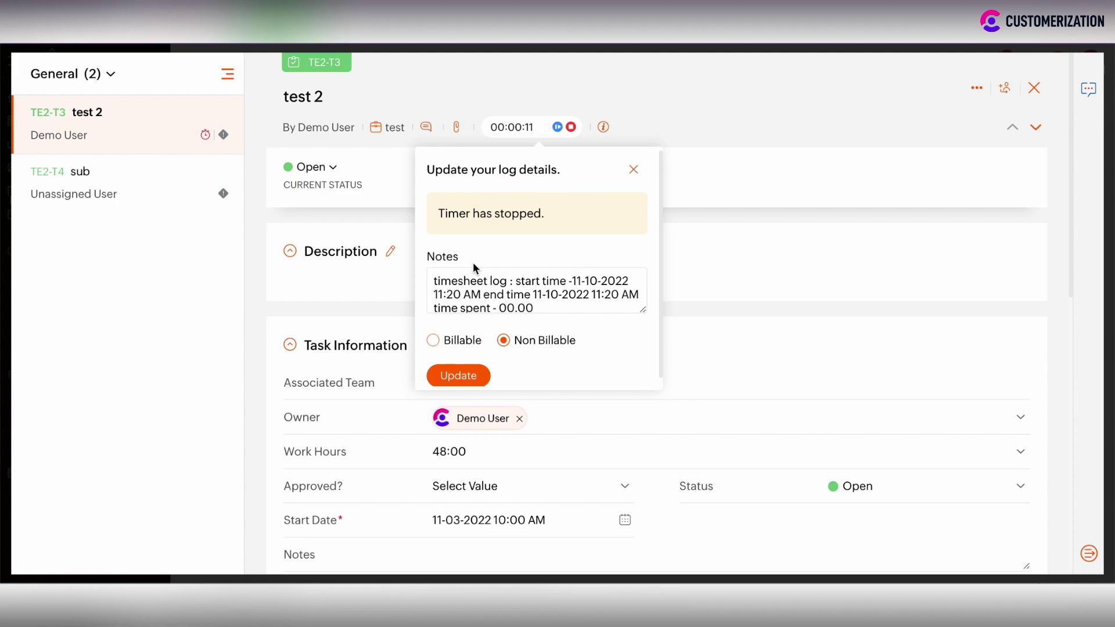
pyautogui.tripleClick(478, 286)
pyautogui.press('BackSpace')
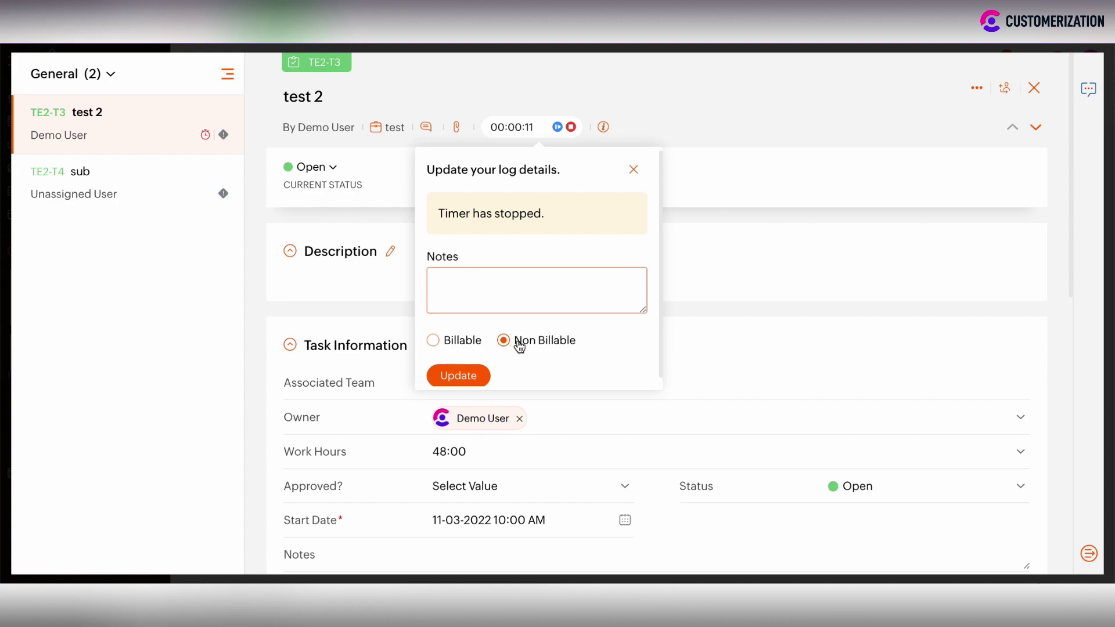
pyautogui.click(459, 376)
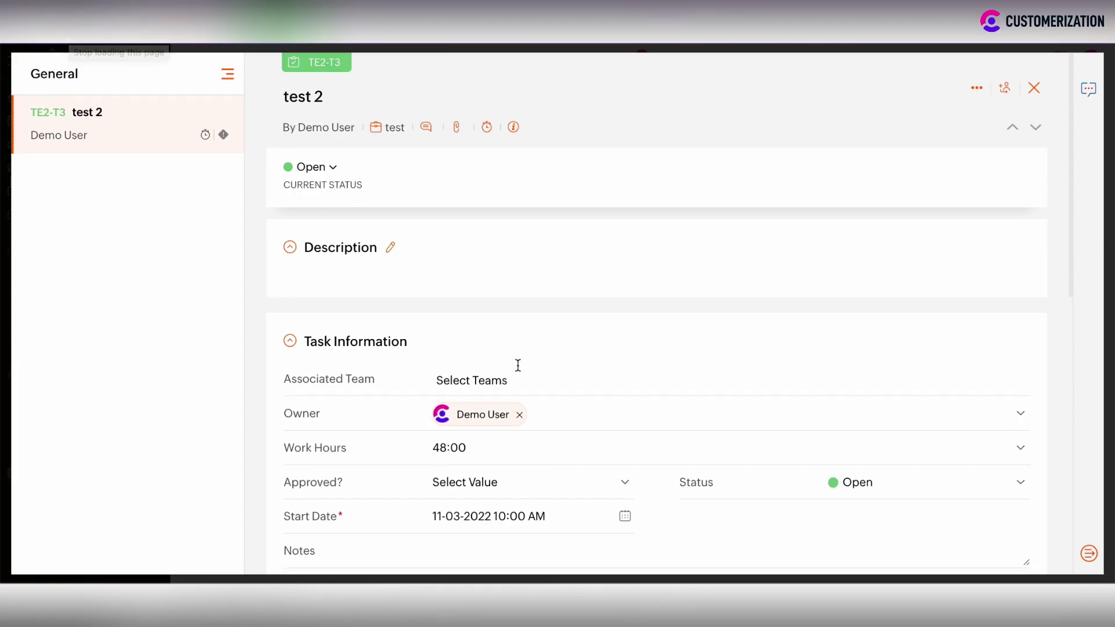
# - Scroll through test 2's Log Hours to see the Pending timer entry and the approved billable 1:00 log
pyautogui.scroll(-5, 517, 365)
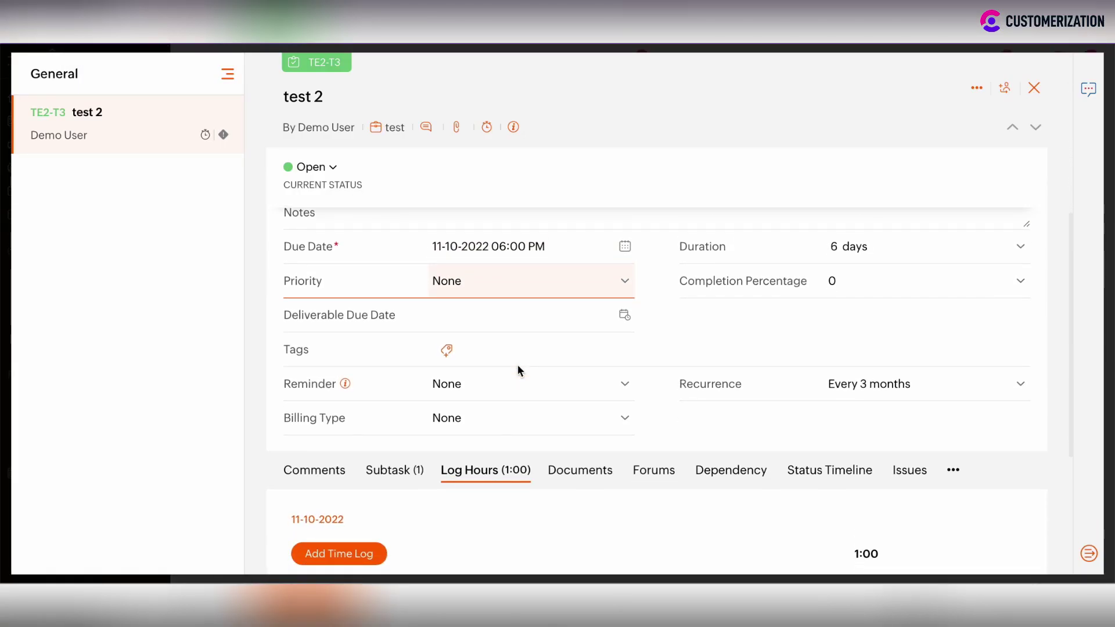
pyautogui.scroll(-3, 518, 365)
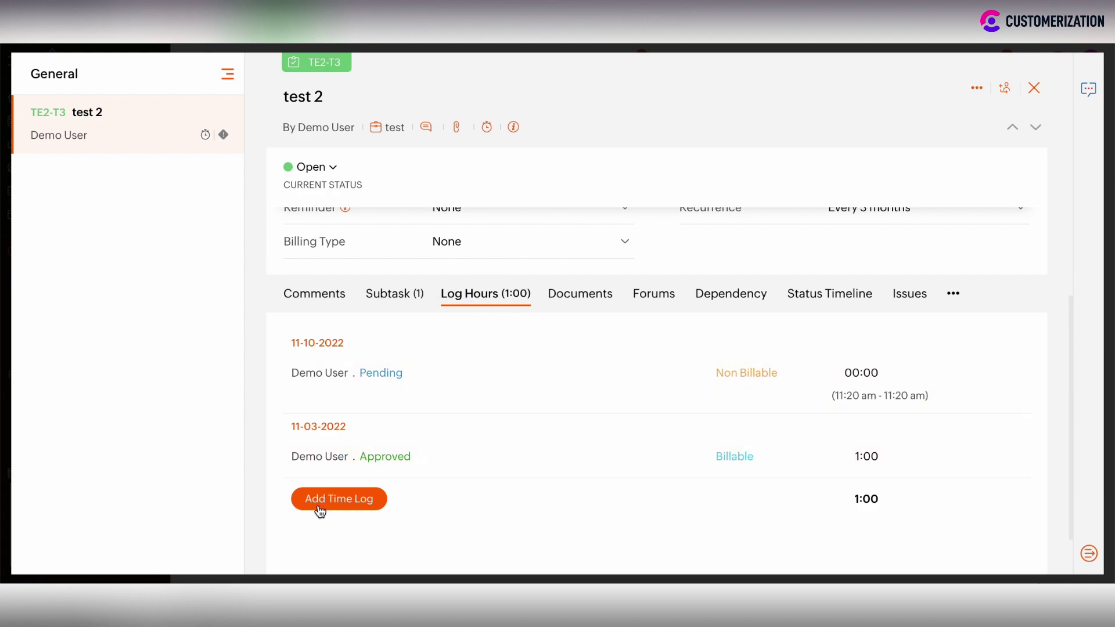
# - Add a Non Billable time log of 1 hour to task 'test 2'
pyautogui.click(349, 508)
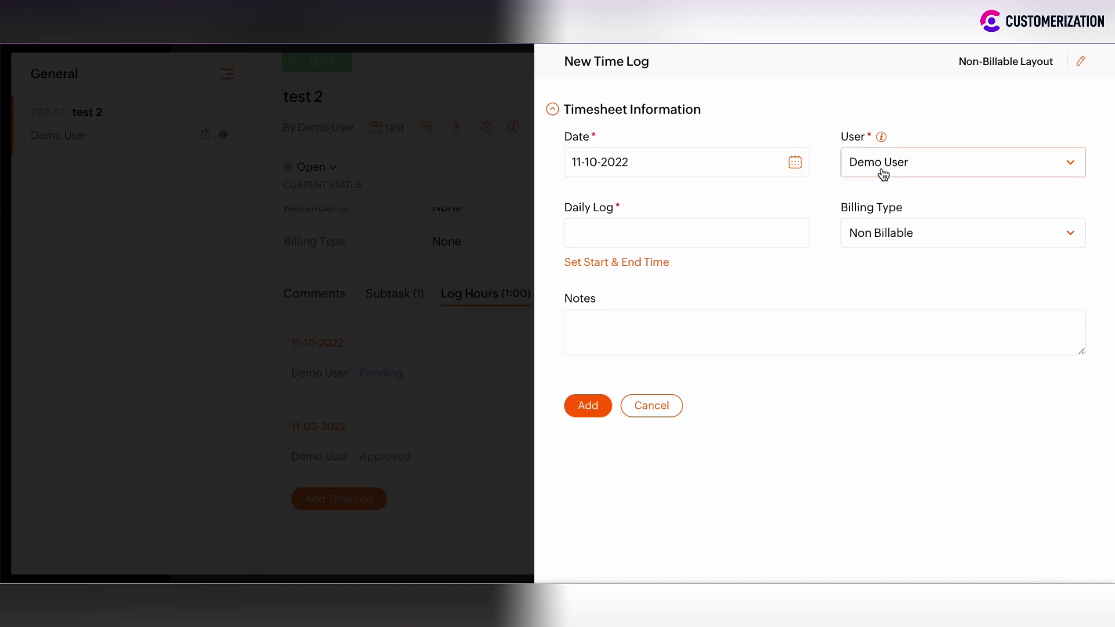
pyautogui.click(889, 243)
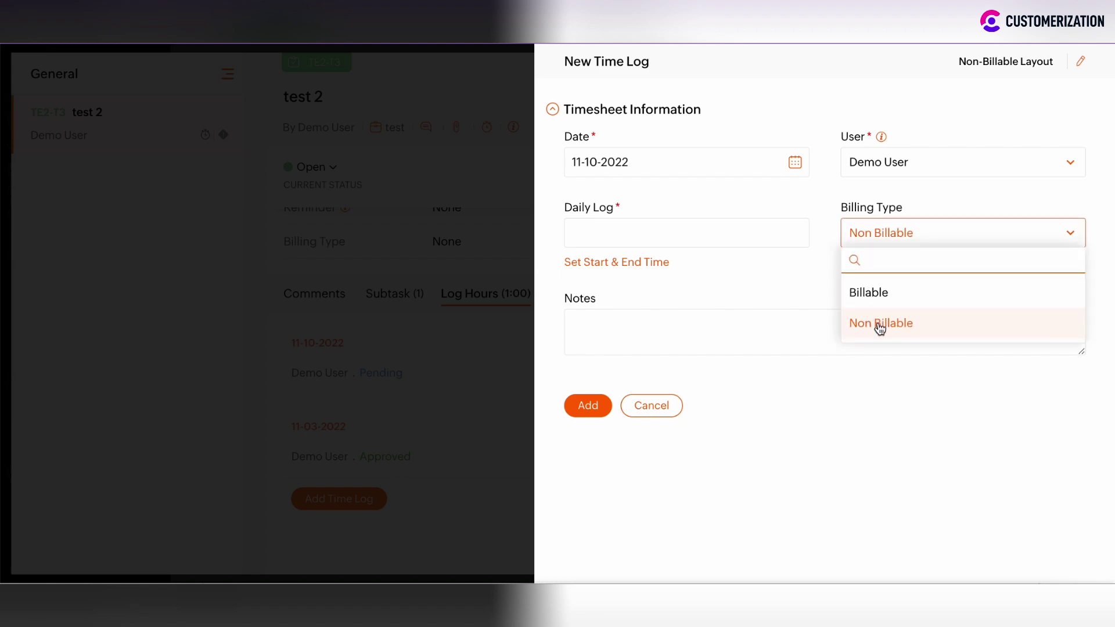
pyautogui.click(880, 325)
pyautogui.click(609, 239)
pyautogui.write('1')
pyautogui.click(750, 284)
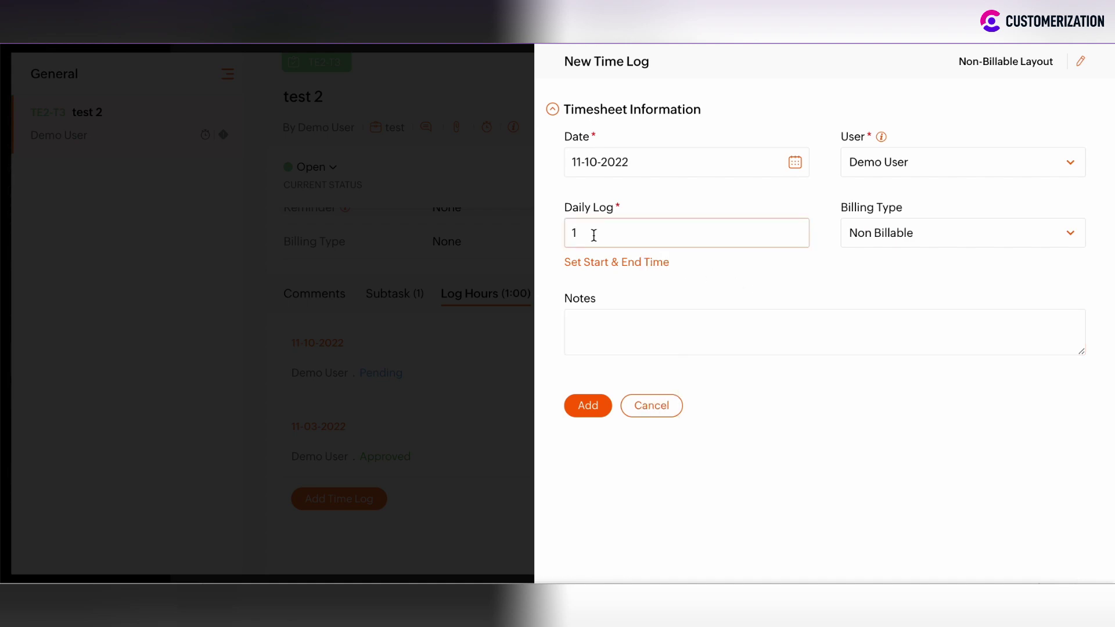
pyautogui.click(588, 320)
pyautogui.click(591, 409)
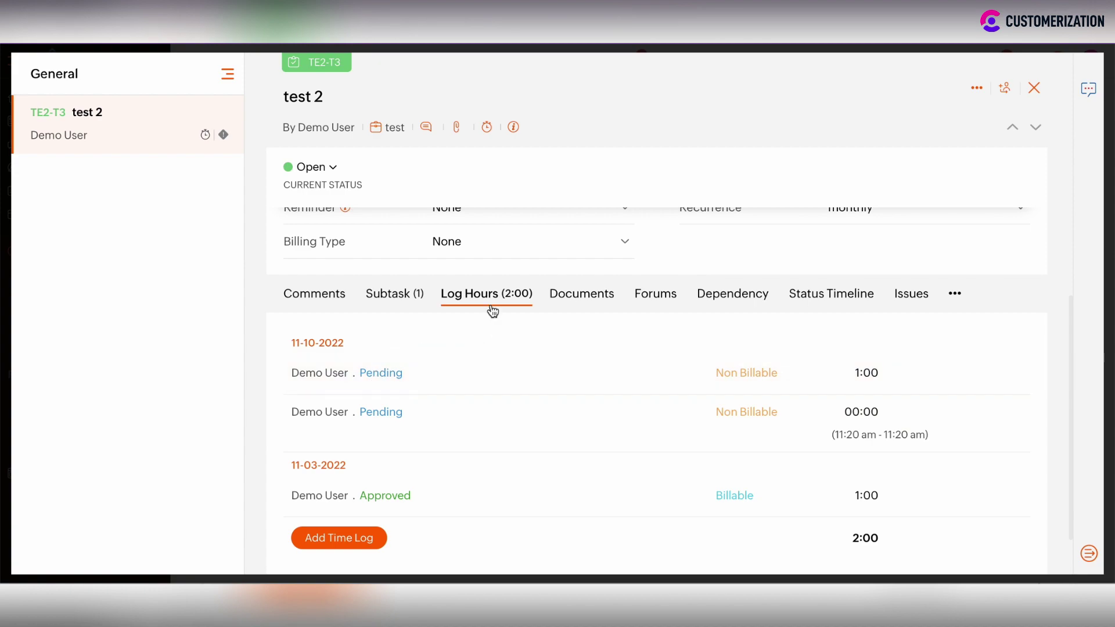
pyautogui.scroll(-1, 438, 383)
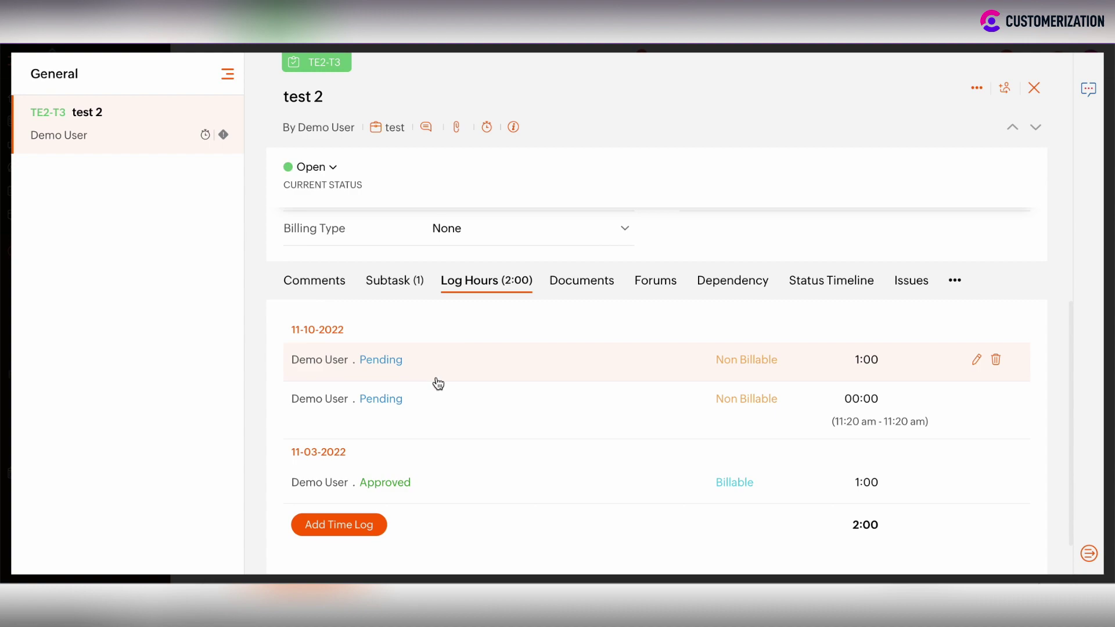
# - Open the test project's timesheet and approve the 1-hour non-billable log
pyautogui.click(1036, 91)
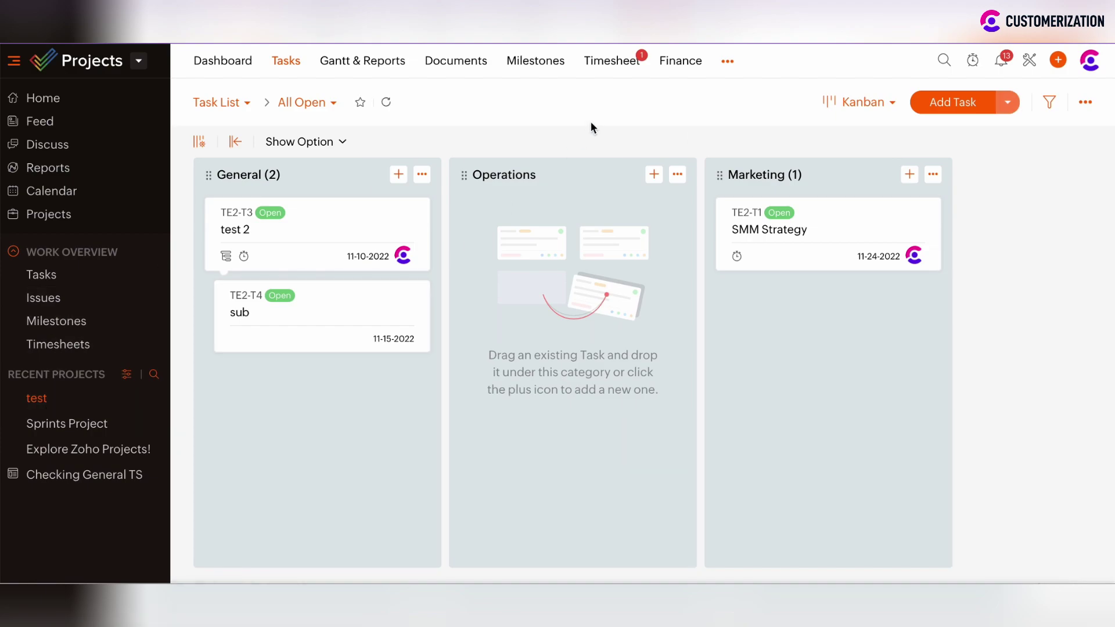
pyautogui.click(613, 69)
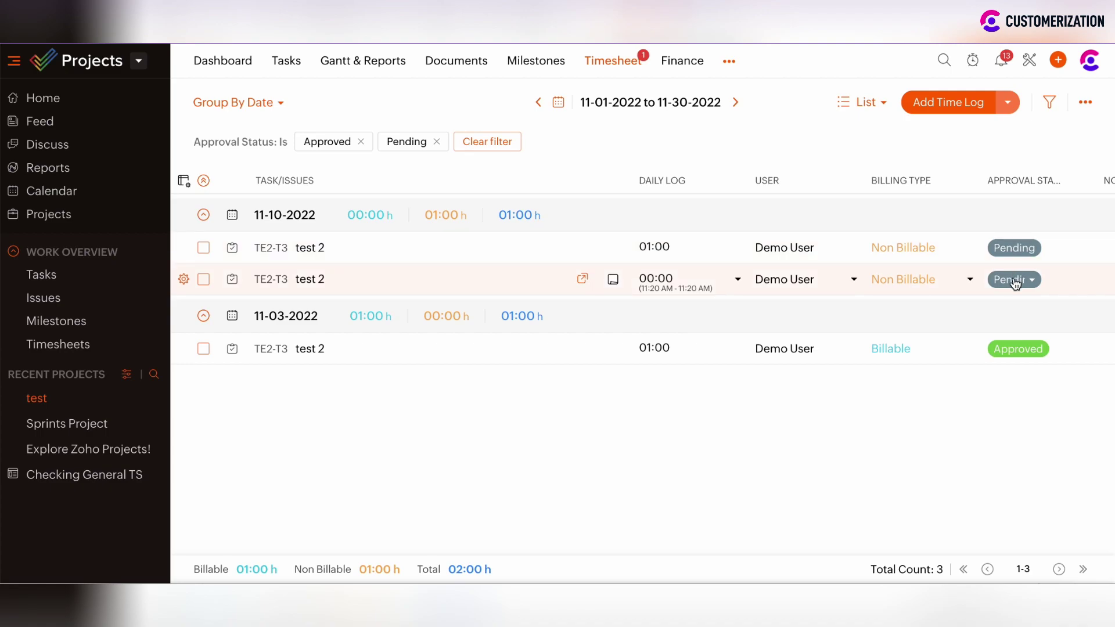
pyautogui.click(1021, 249)
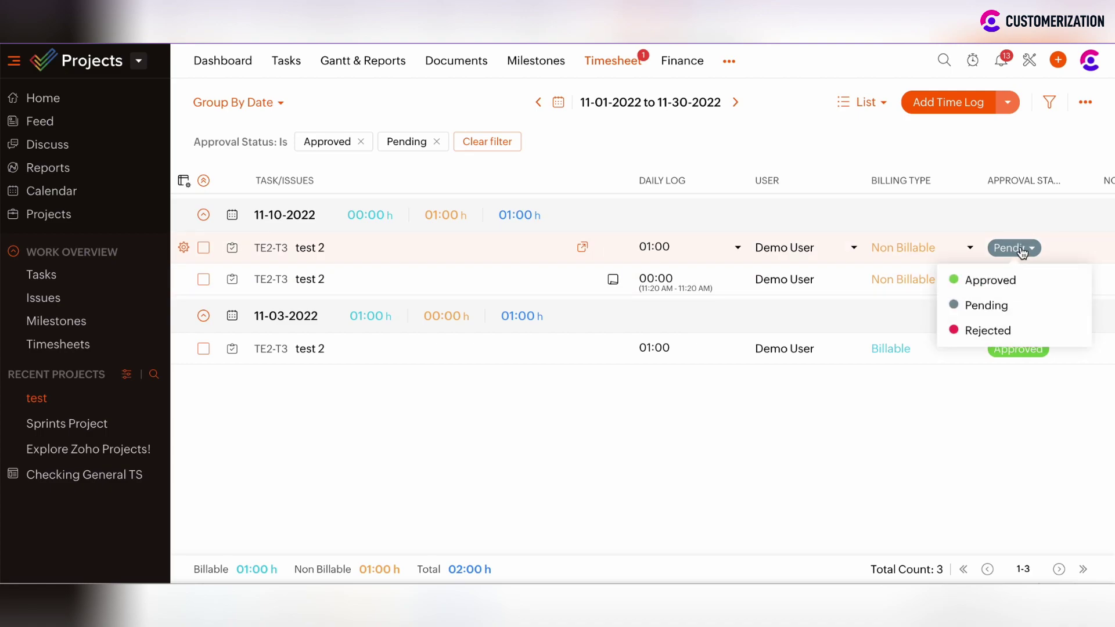
pyautogui.click(995, 285)
# - Reject the 00:00 timer log with the reason 'test'
pyautogui.click(1003, 280)
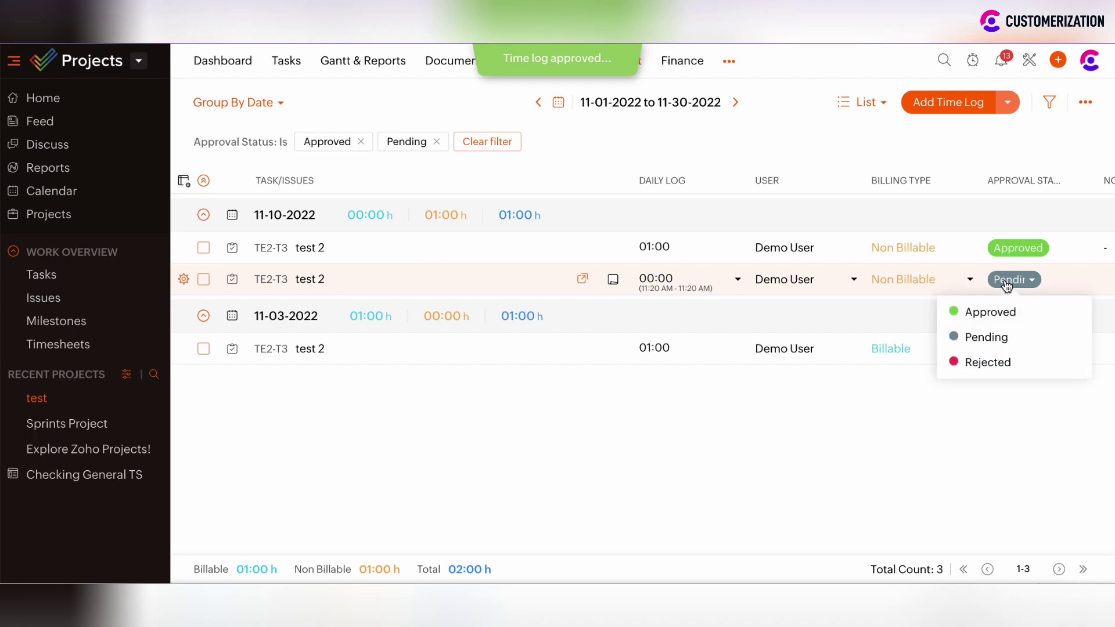
pyautogui.click(987, 364)
pyautogui.write('test')
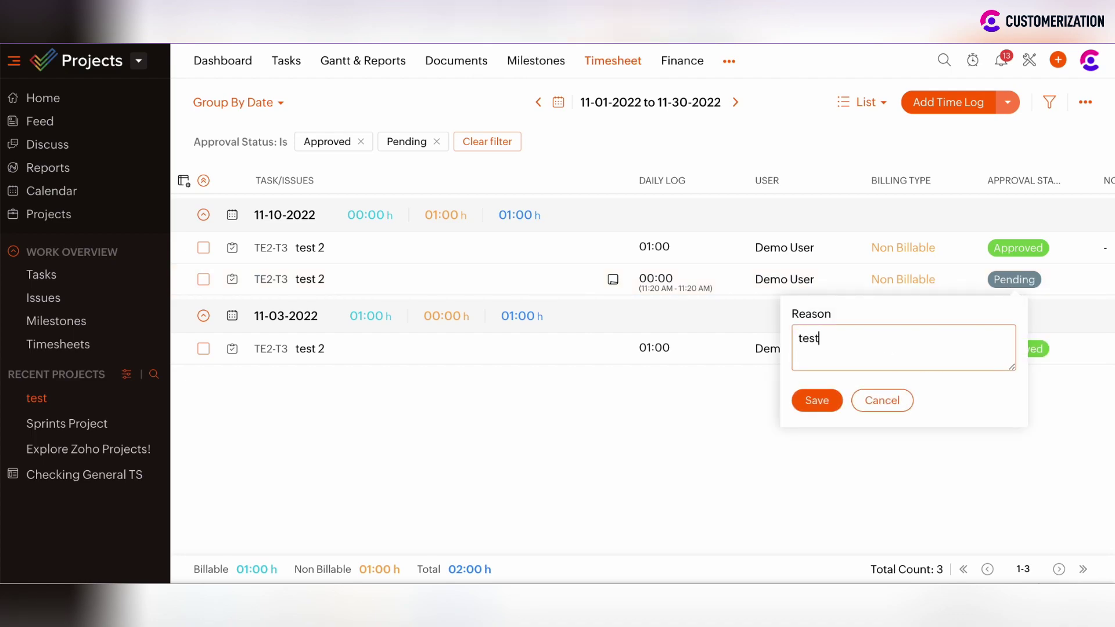
pyautogui.click(817, 401)
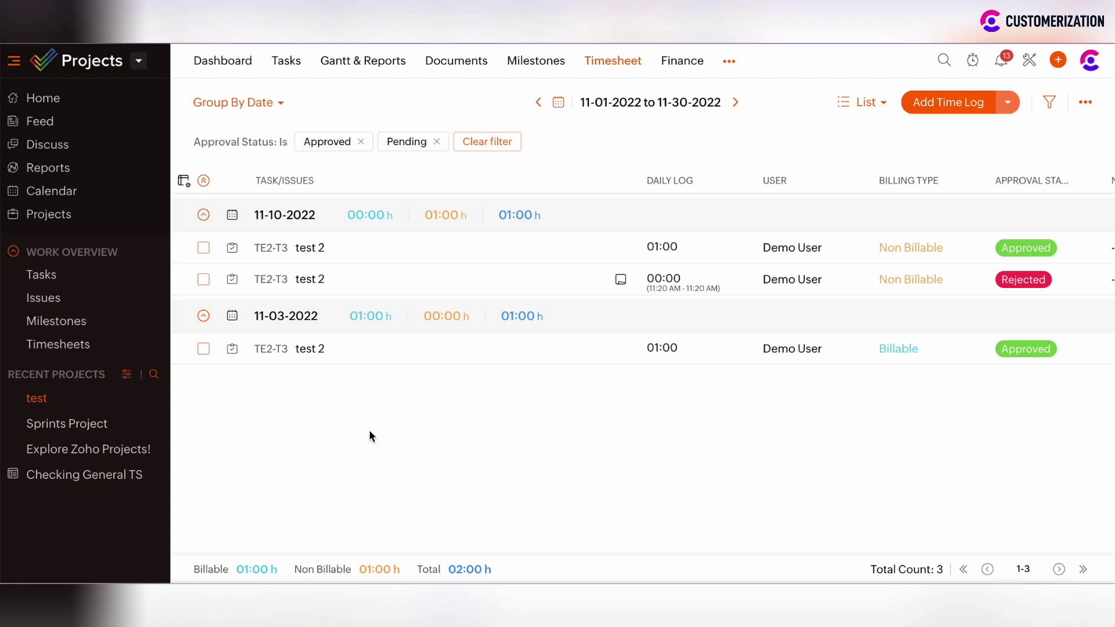
# - In Sprints Project, preview a new time log on Internal Task showing Billable, then cancel it
pyautogui.click(78, 424)
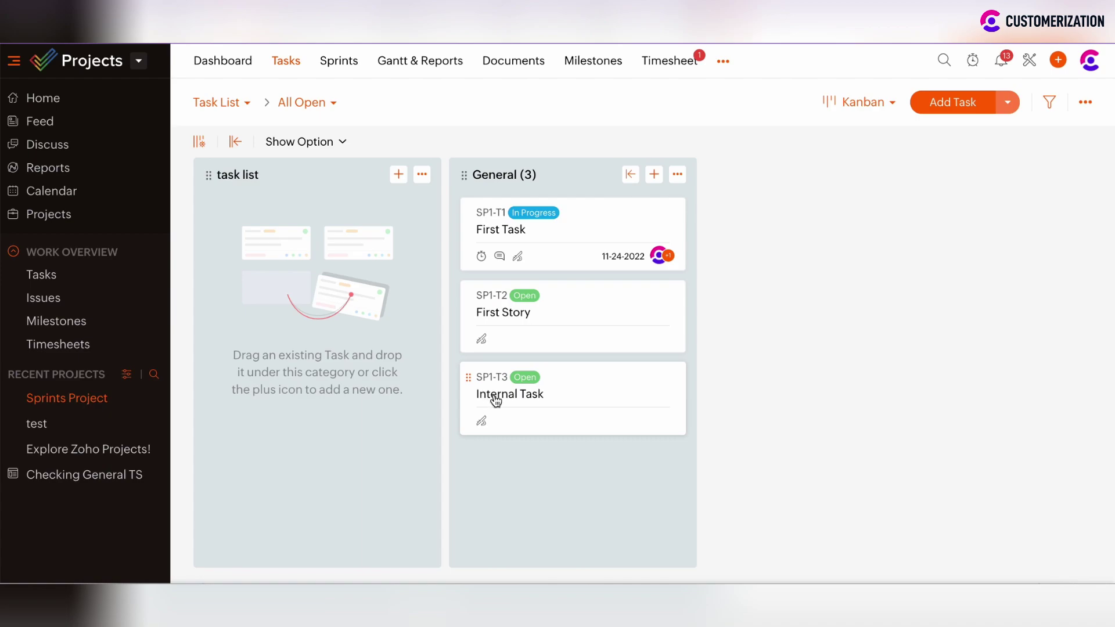
pyautogui.click(495, 399)
pyautogui.scroll(-15, 492, 395)
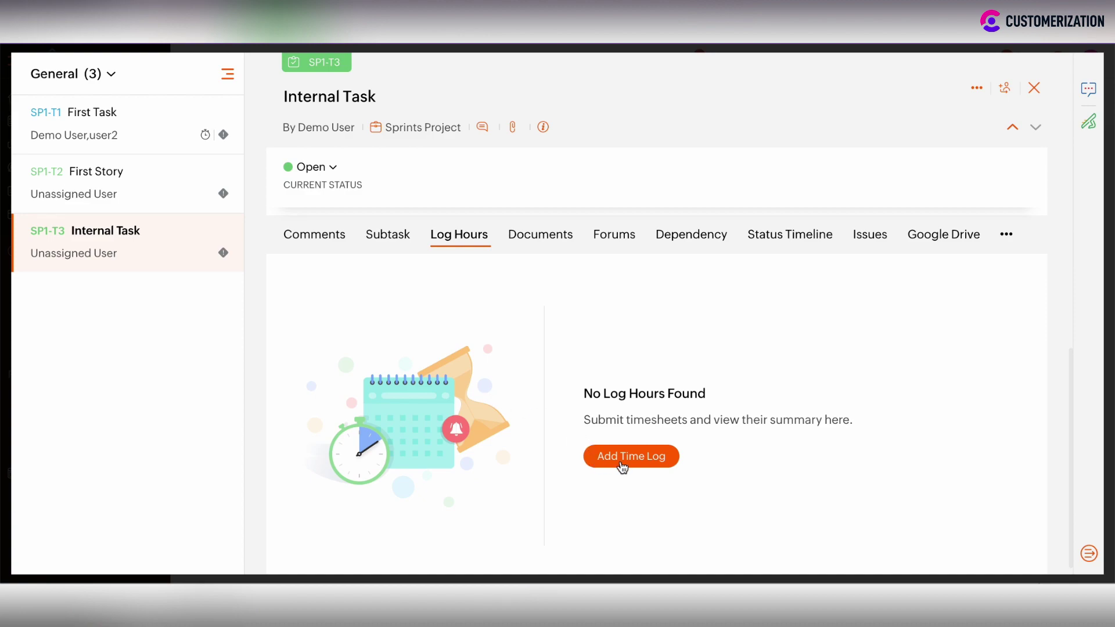
pyautogui.click(625, 463)
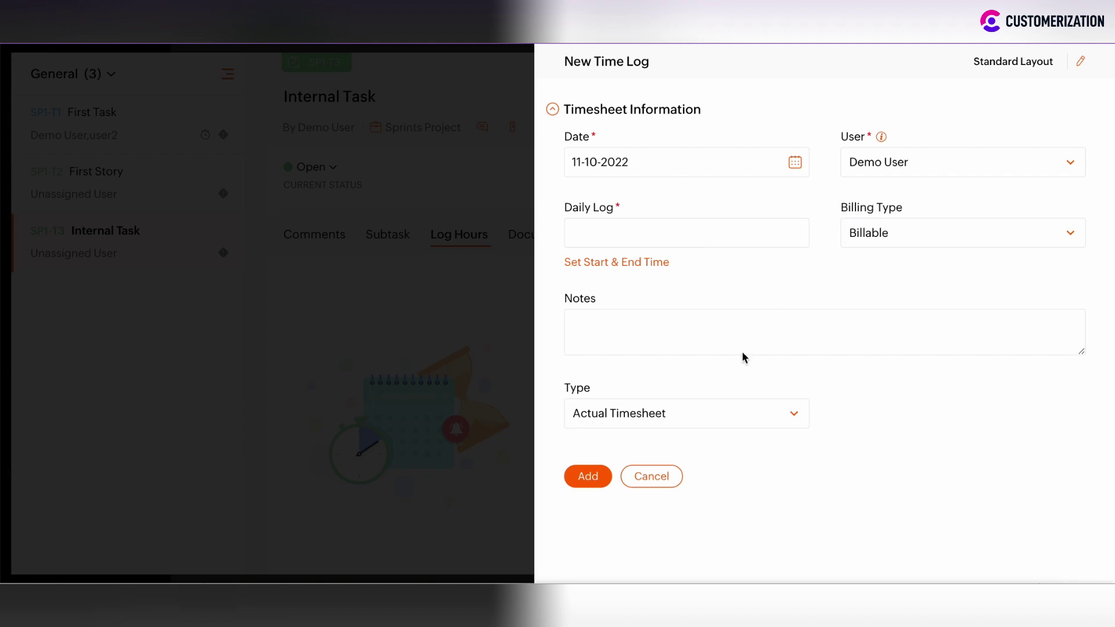
pyautogui.click(665, 482)
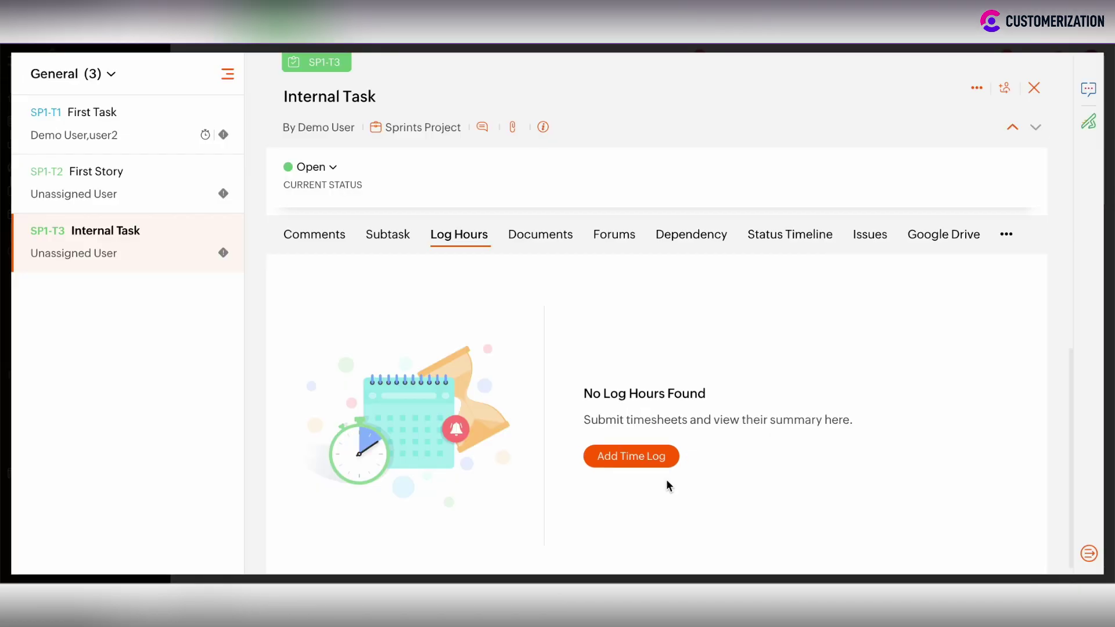
pyautogui.click(1036, 90)
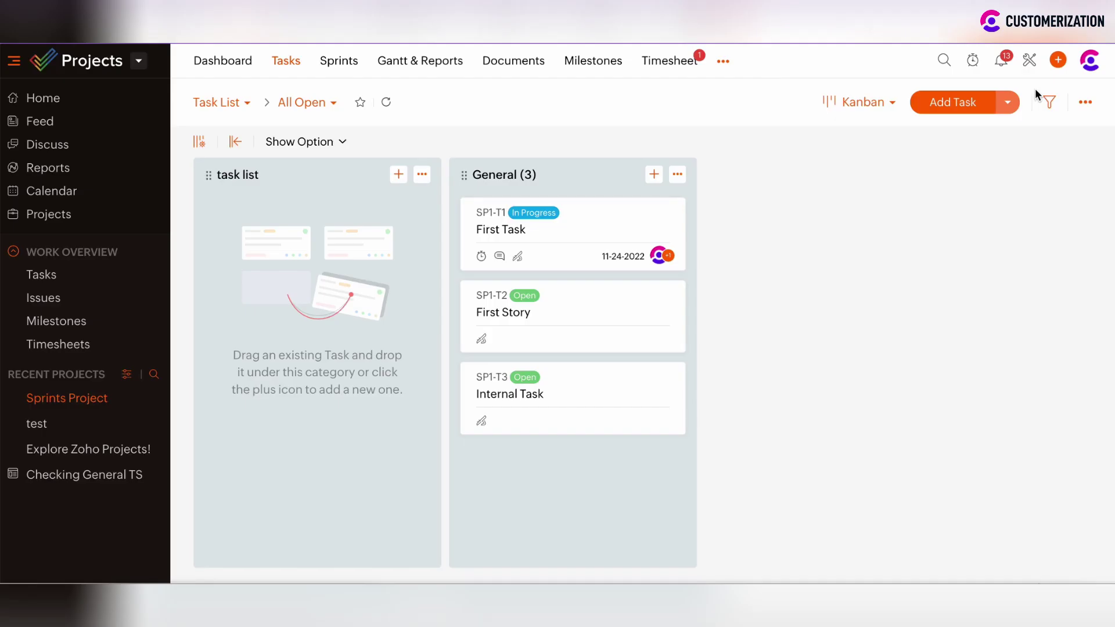
# - In the test project, preview a new time log on 'test 2' showing the Non-Billable Layout, then cancel it
pyautogui.click(48, 429)
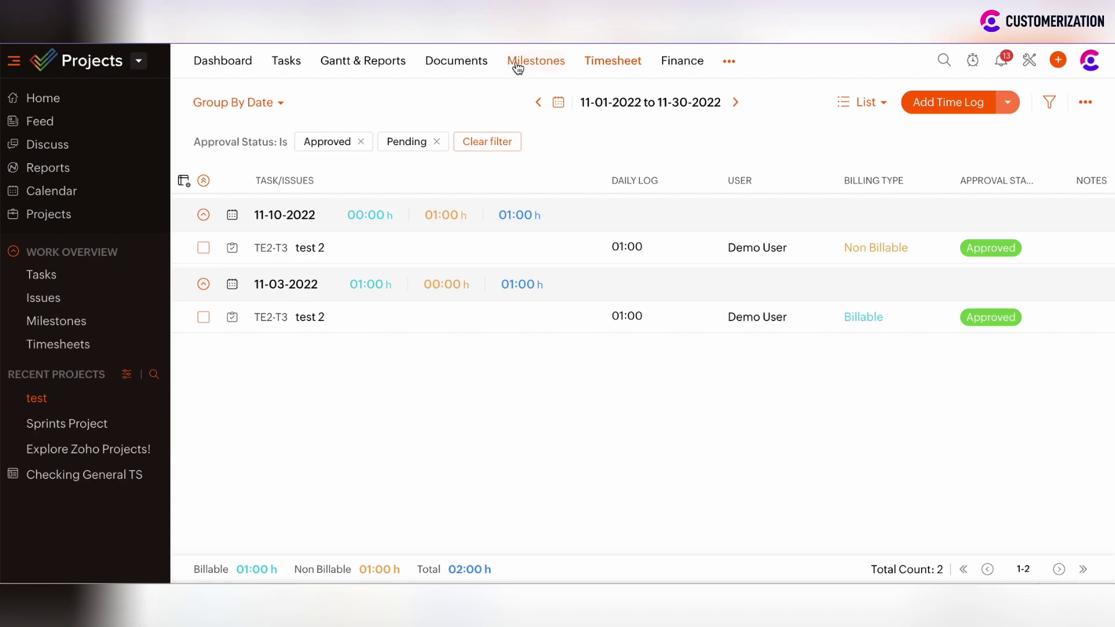
pyautogui.click(293, 63)
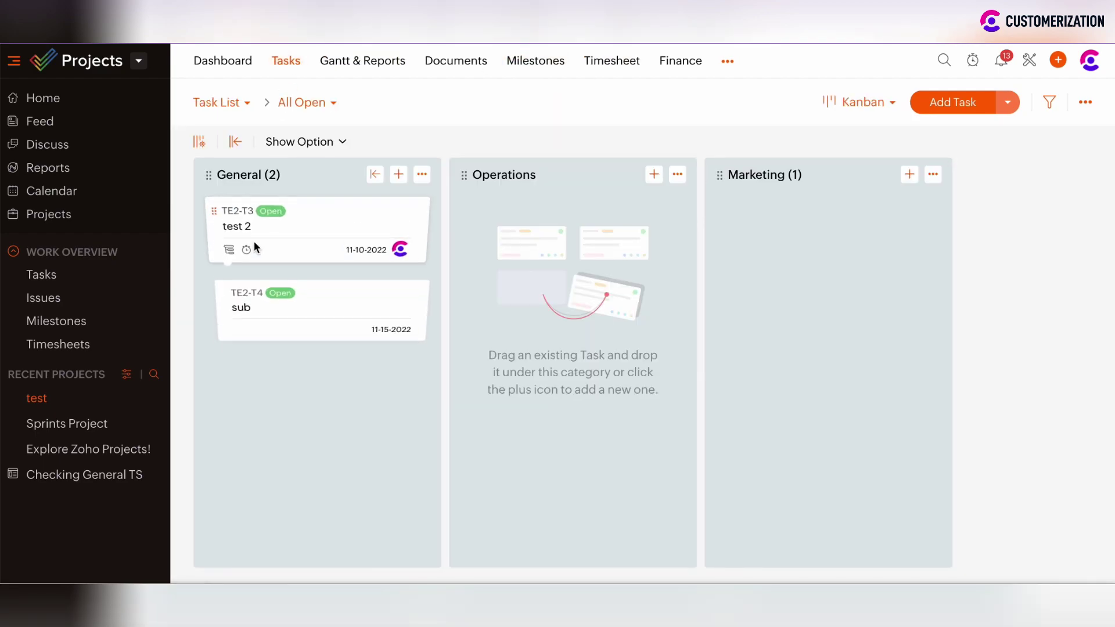
pyautogui.click(245, 234)
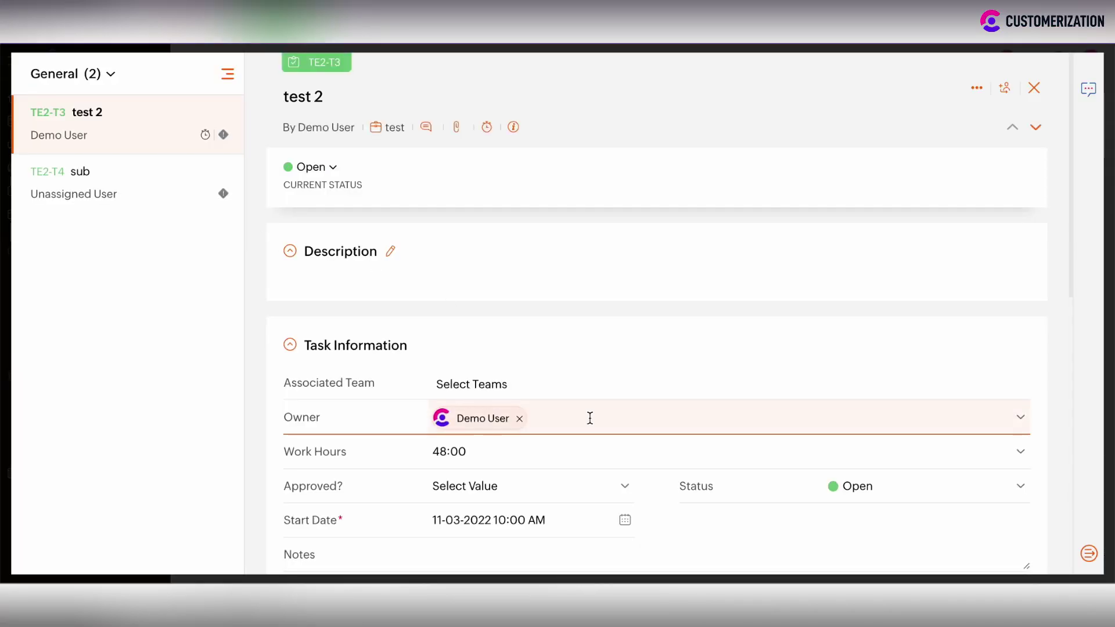
pyautogui.scroll(-5, 591, 419)
pyautogui.click(361, 407)
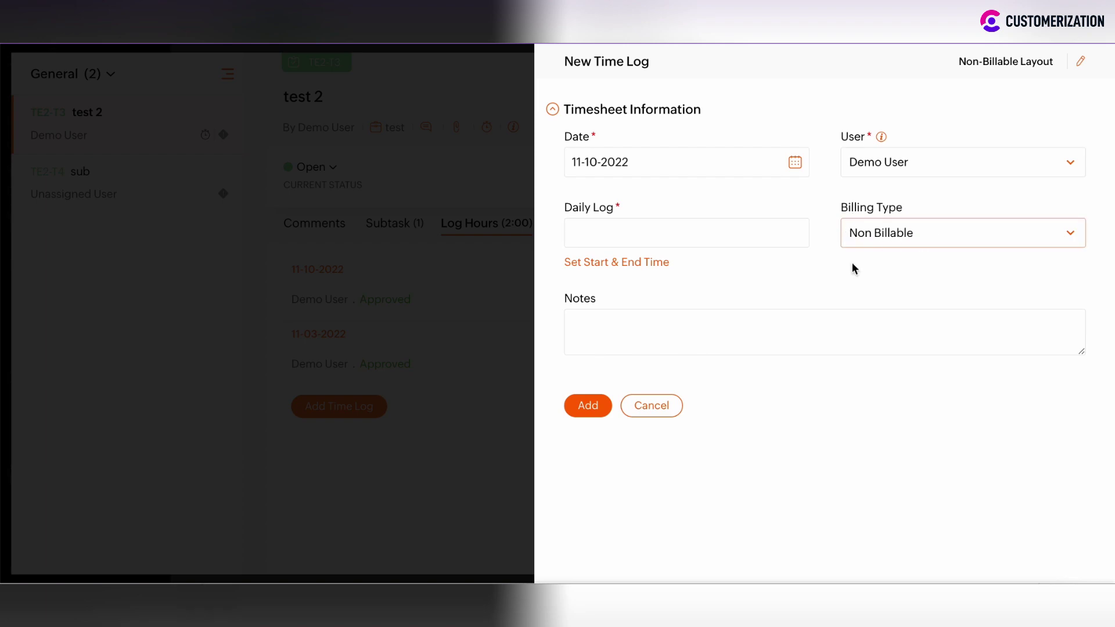
pyautogui.click(653, 408)
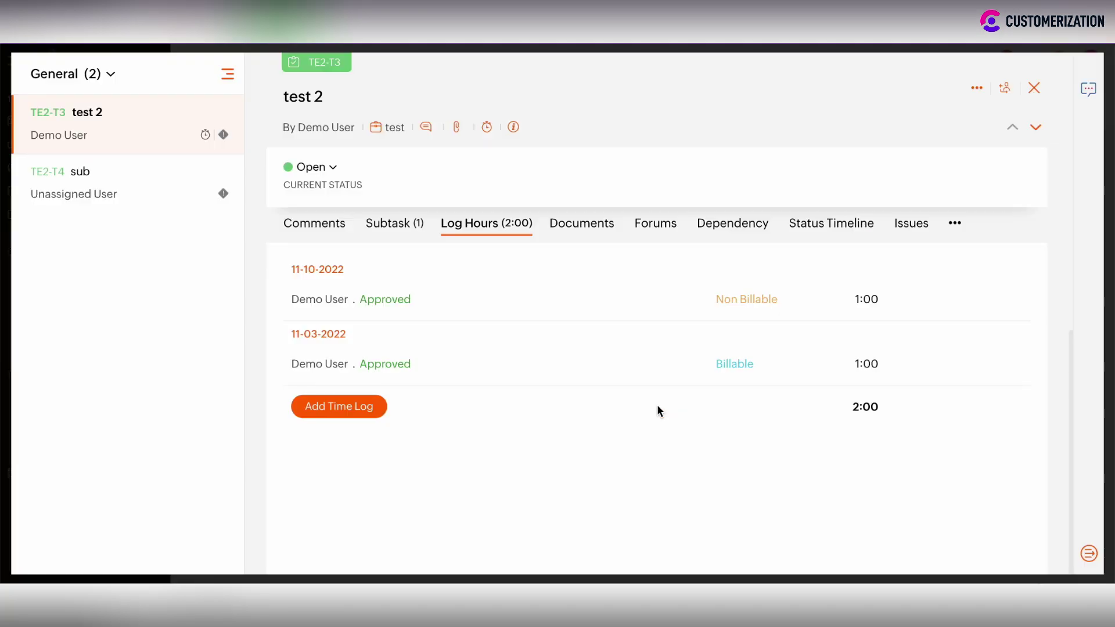
pyautogui.click(1034, 88)
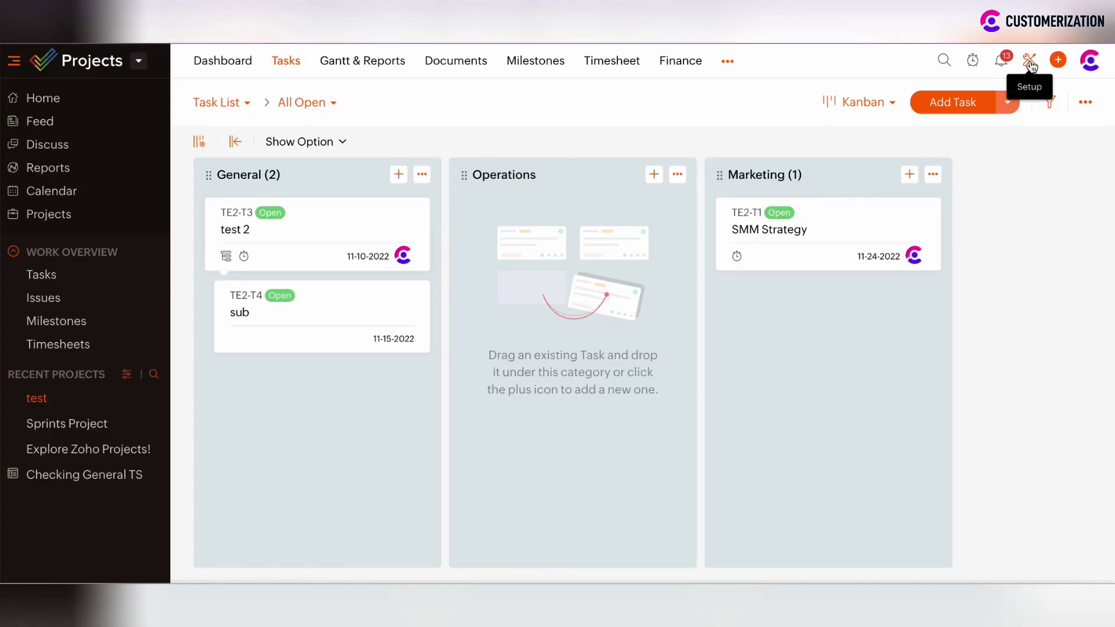
# - Review the Standard Layout under Setup > Customization > Timesheet, confirming Billing Type is Billable
pyautogui.click(1029, 60)
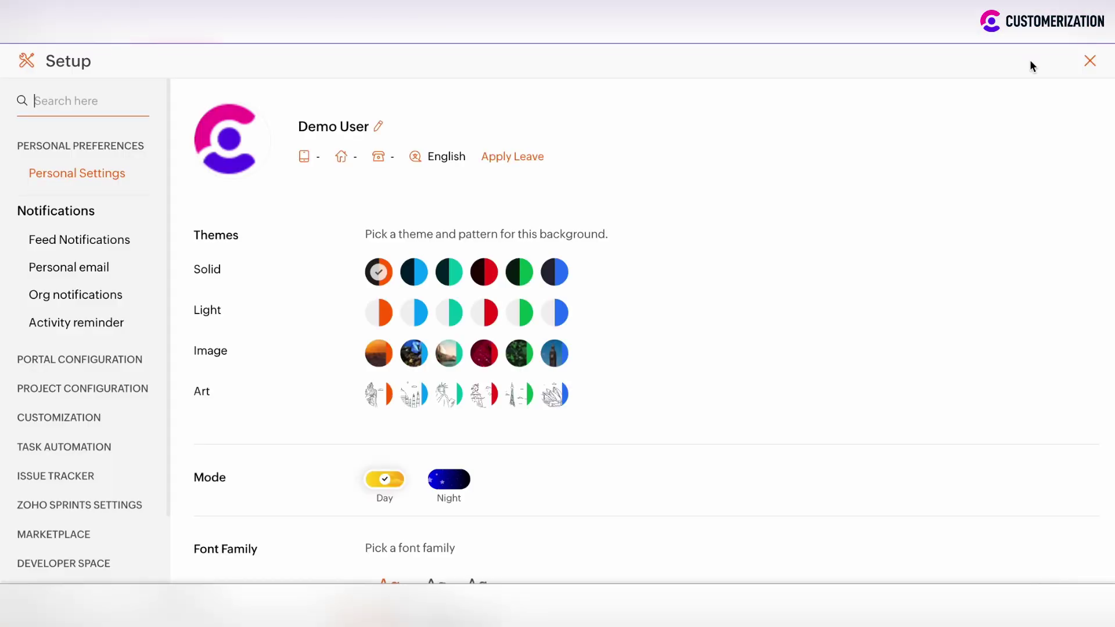
pyautogui.click(52, 421)
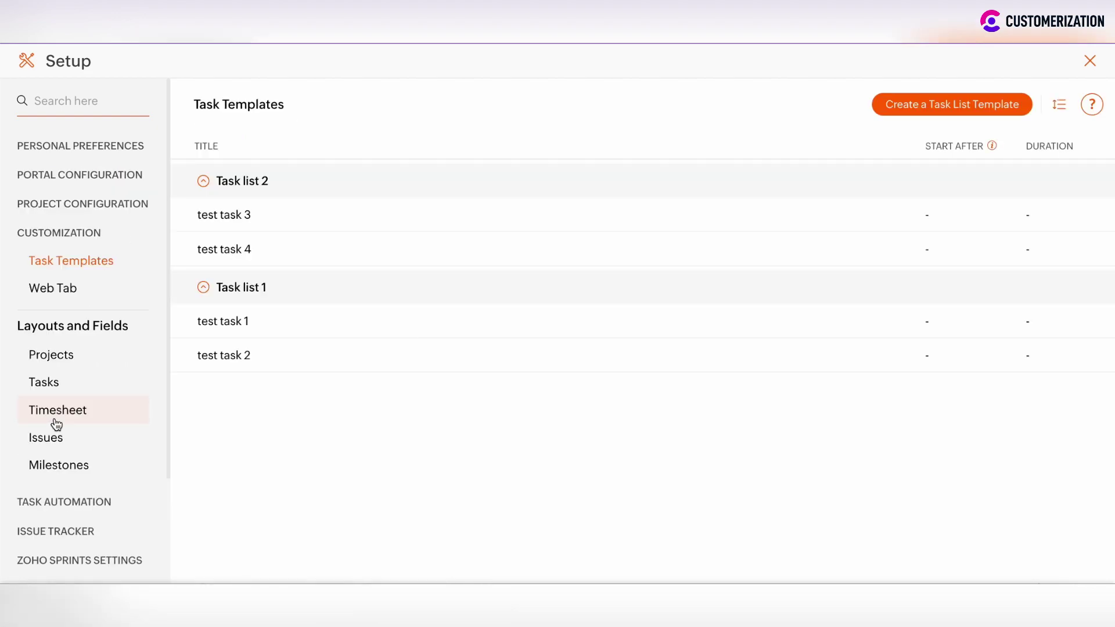
pyautogui.click(70, 416)
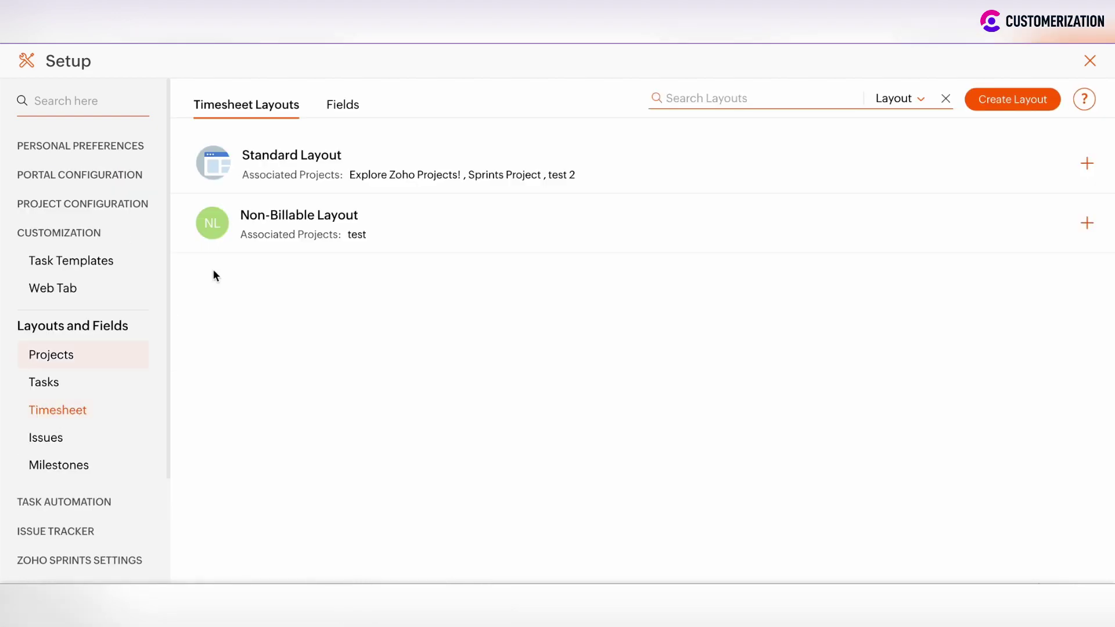
pyautogui.click(268, 162)
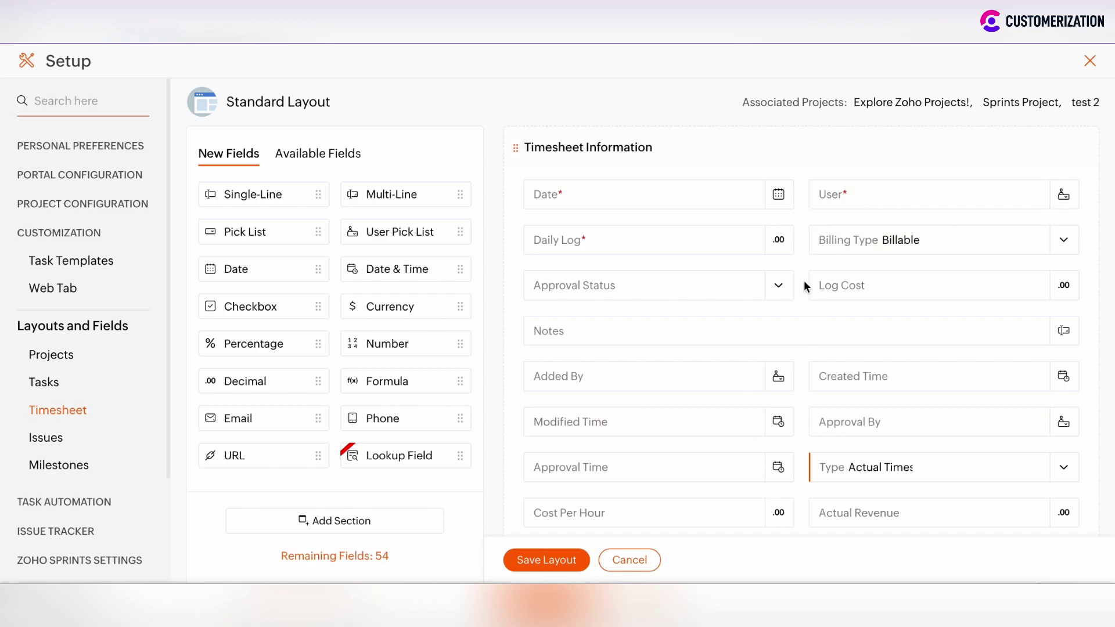
pyautogui.click(632, 566)
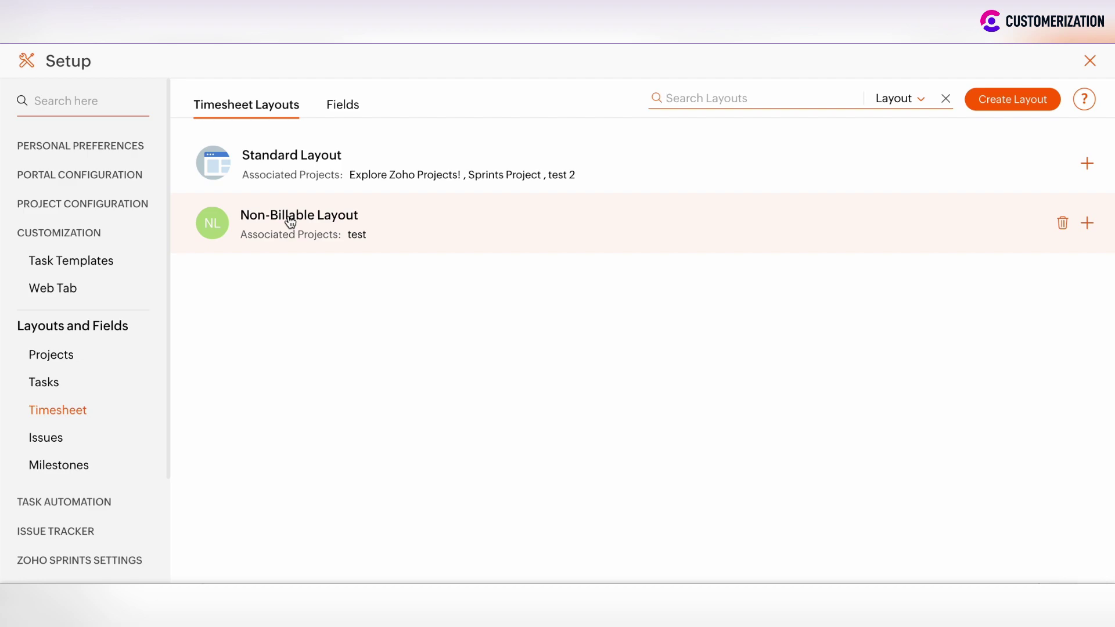
pyautogui.click(269, 219)
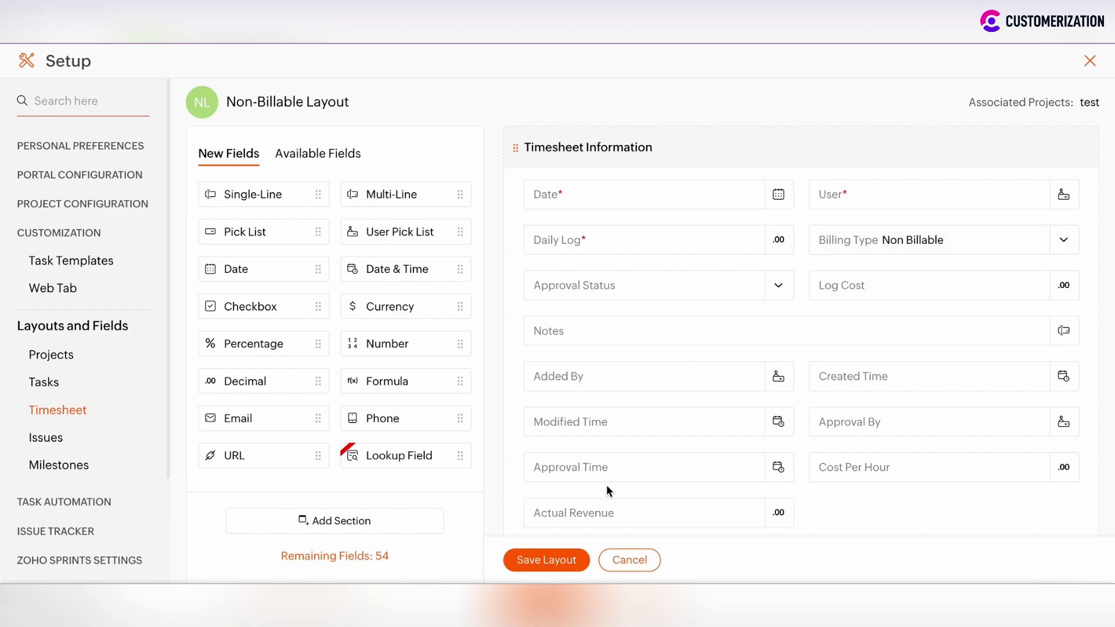
pyautogui.click(629, 561)
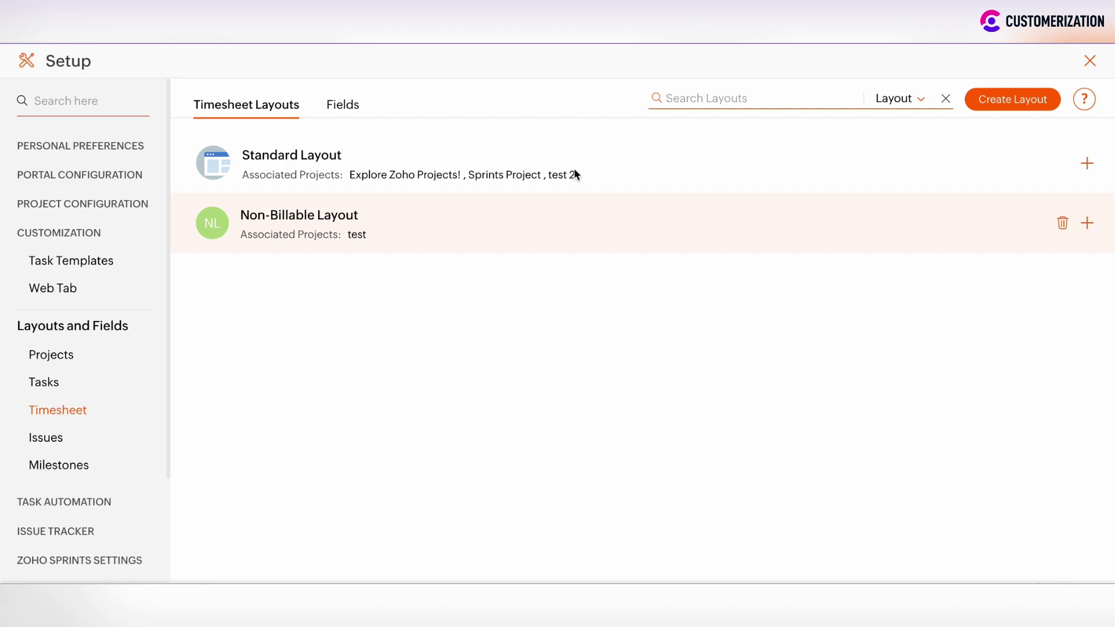
# - Leave Setup and time a 1:00 log on task test 2, saving it as Non Billable
pyautogui.click(1091, 63)
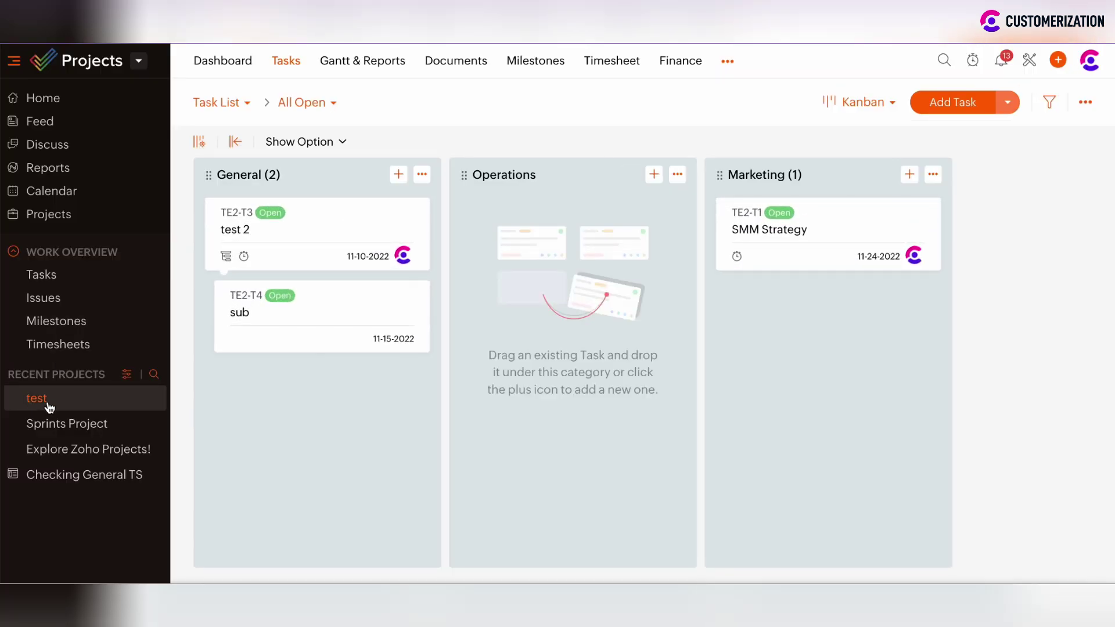
pyautogui.click(234, 231)
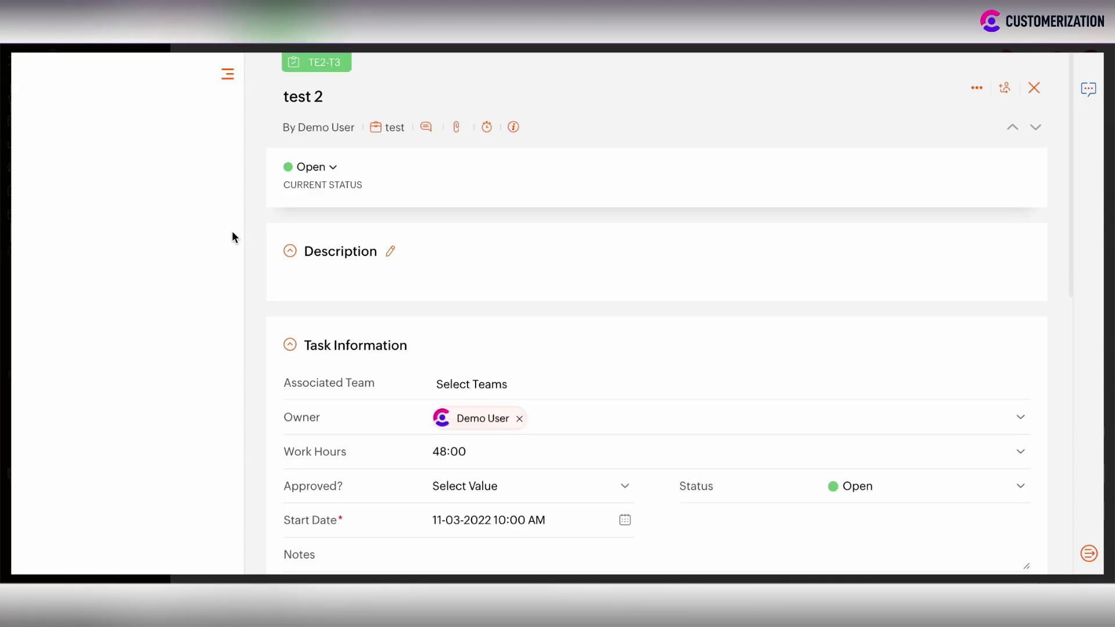
pyautogui.click(487, 127)
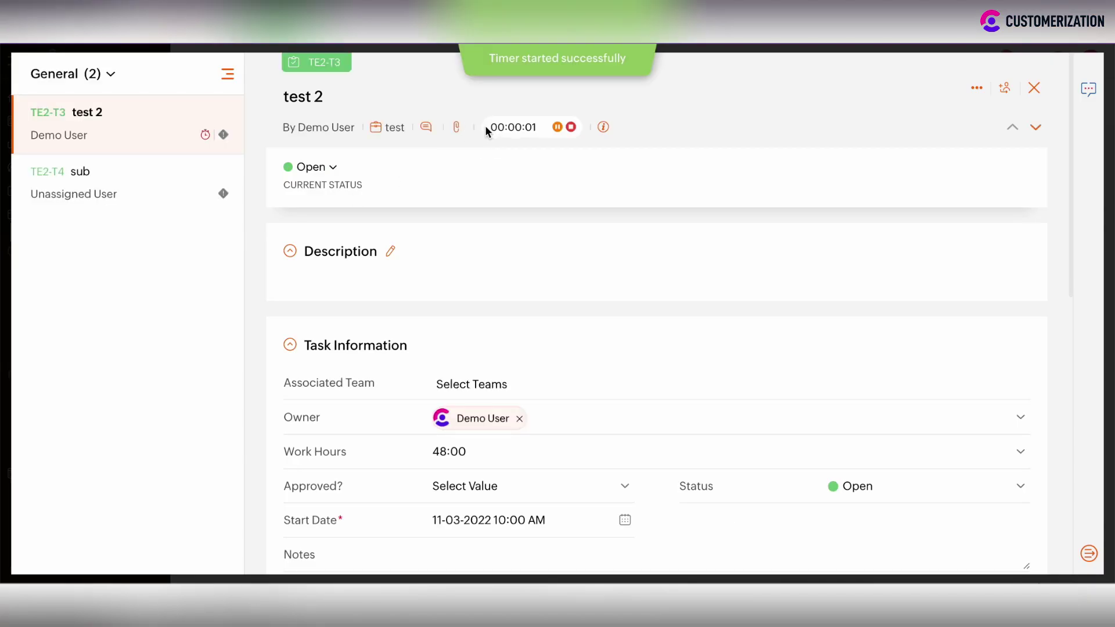
pyautogui.click(571, 128)
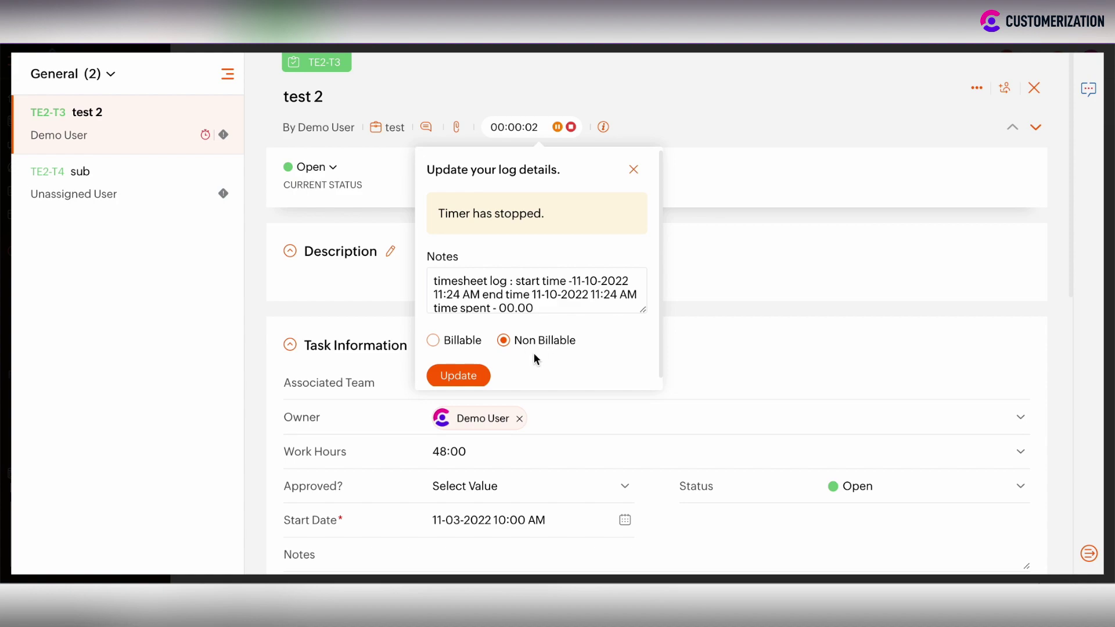
pyautogui.click(459, 375)
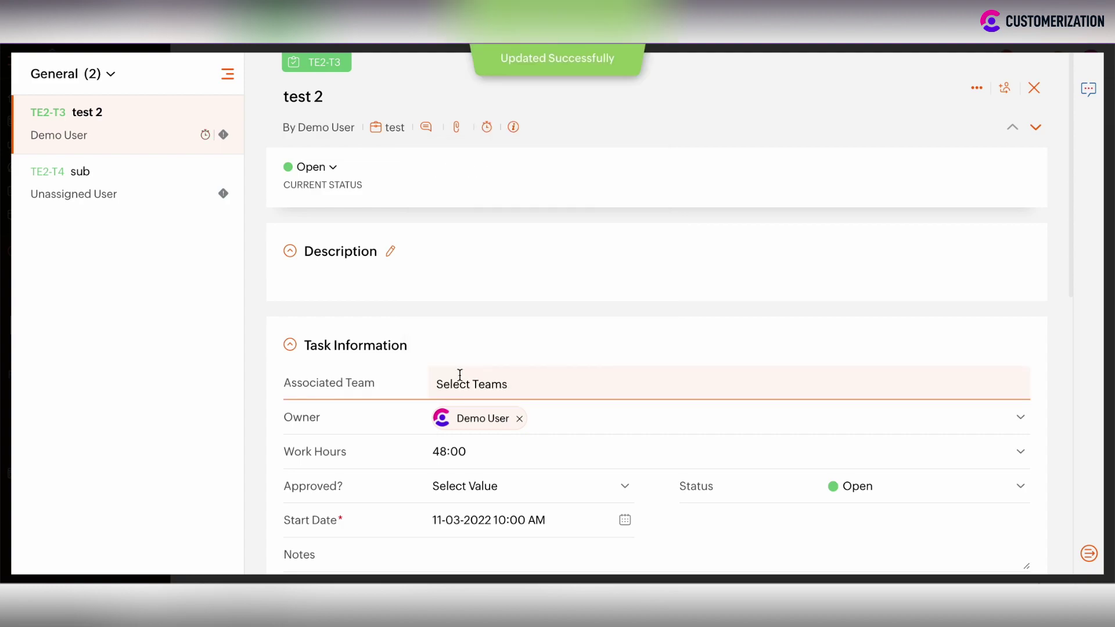
# - Start a new time log on test 2 to check its default, then discard it
pyautogui.scroll(-6, 642, 428)
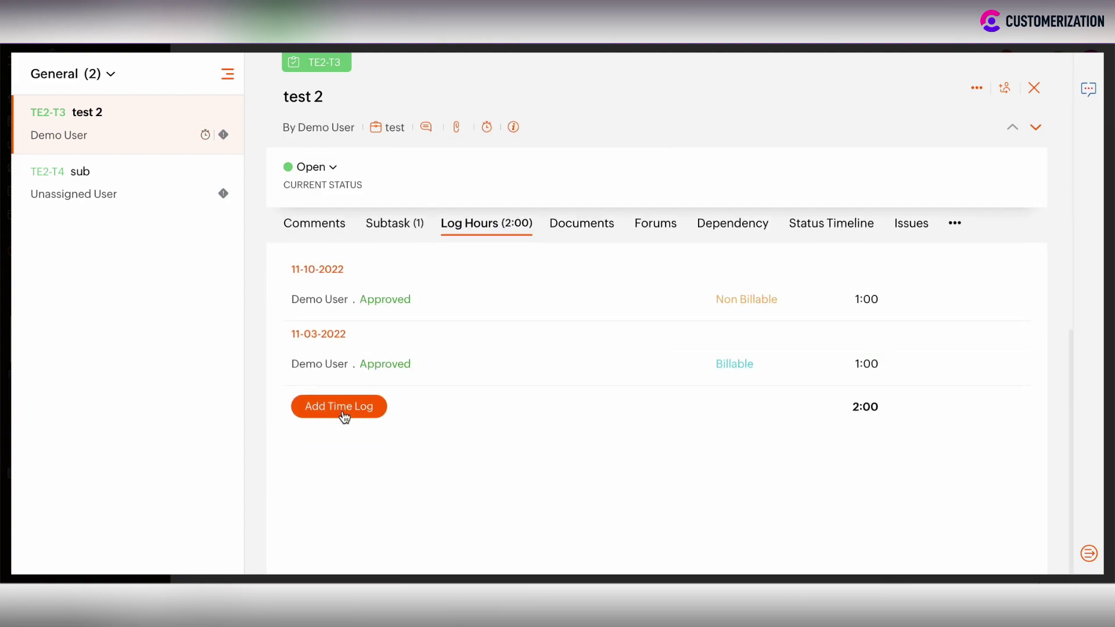
pyautogui.click(342, 408)
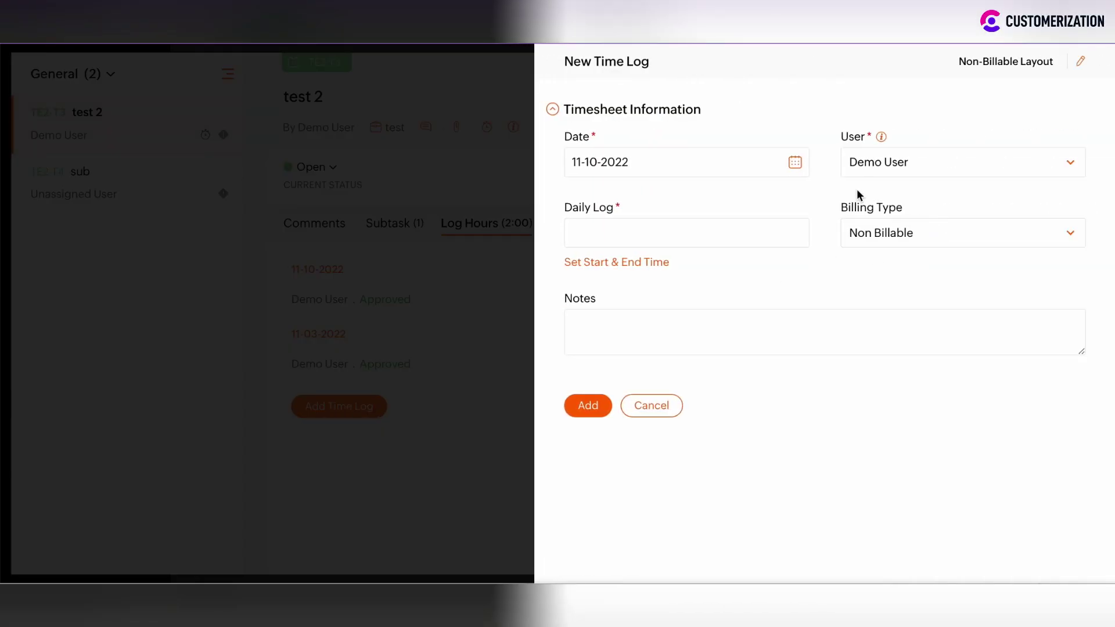
pyautogui.click(657, 406)
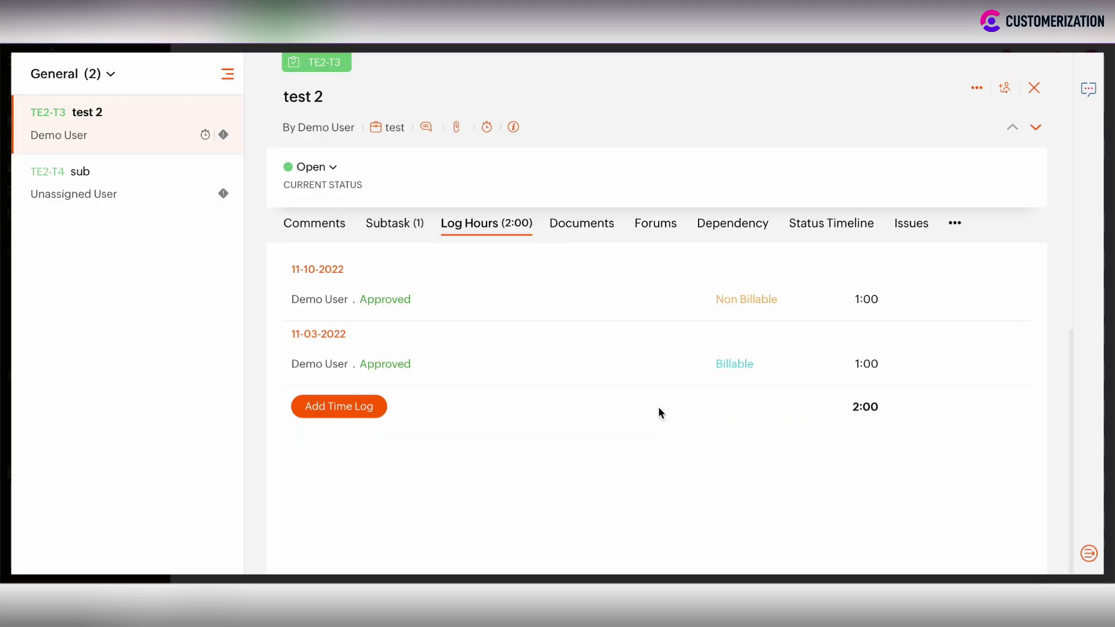
# - Close test 2 and open Internal Task in the Sprints Project
pyautogui.click(1034, 88)
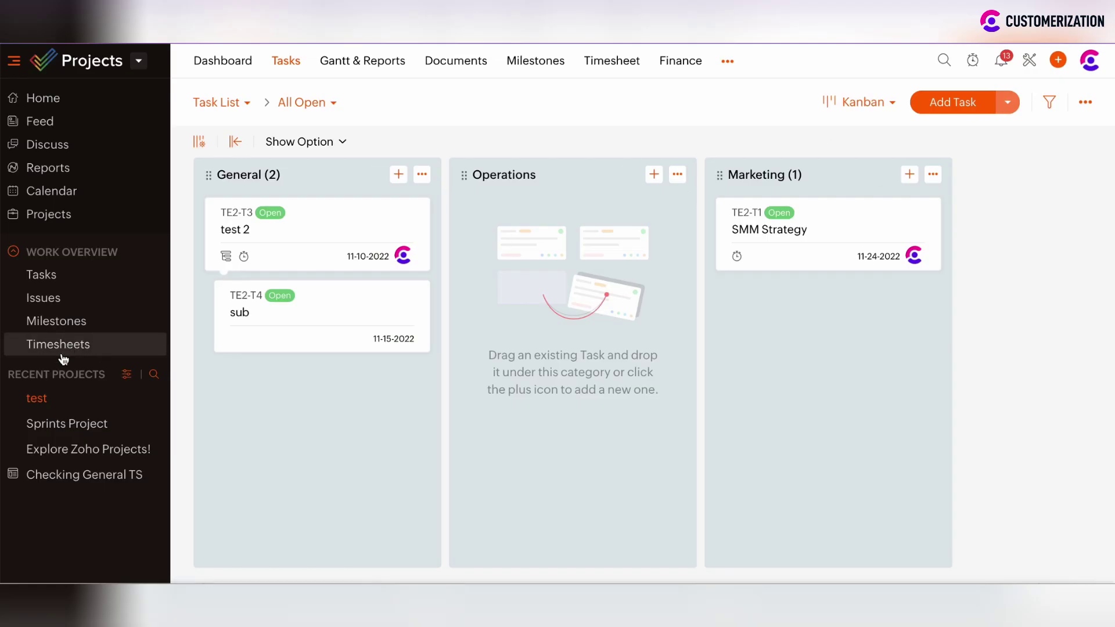
pyautogui.click(55, 428)
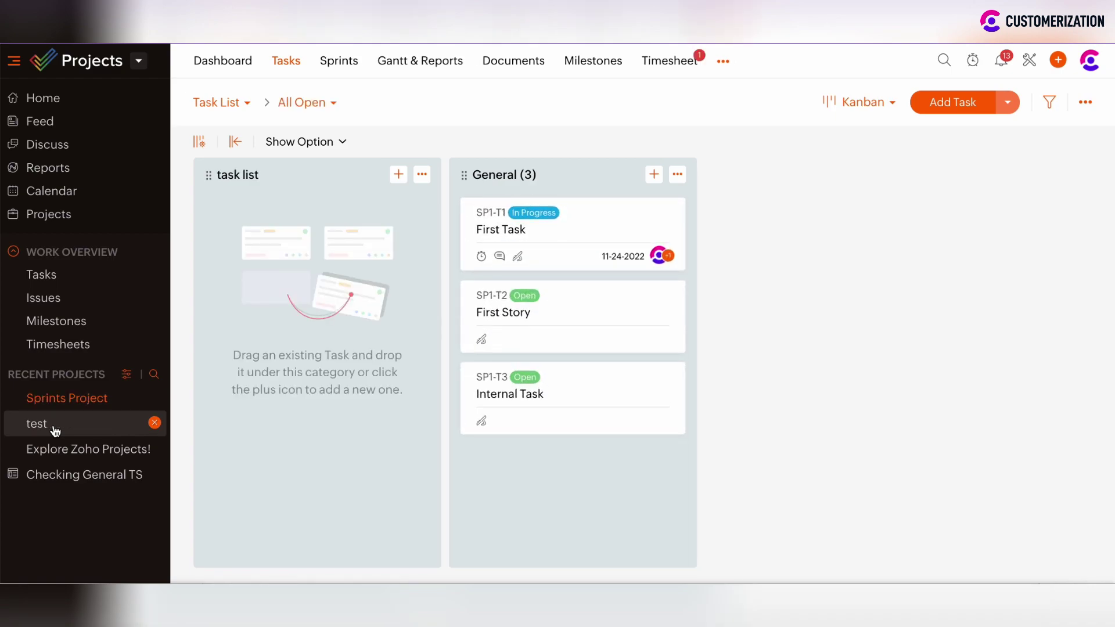
pyautogui.click(493, 394)
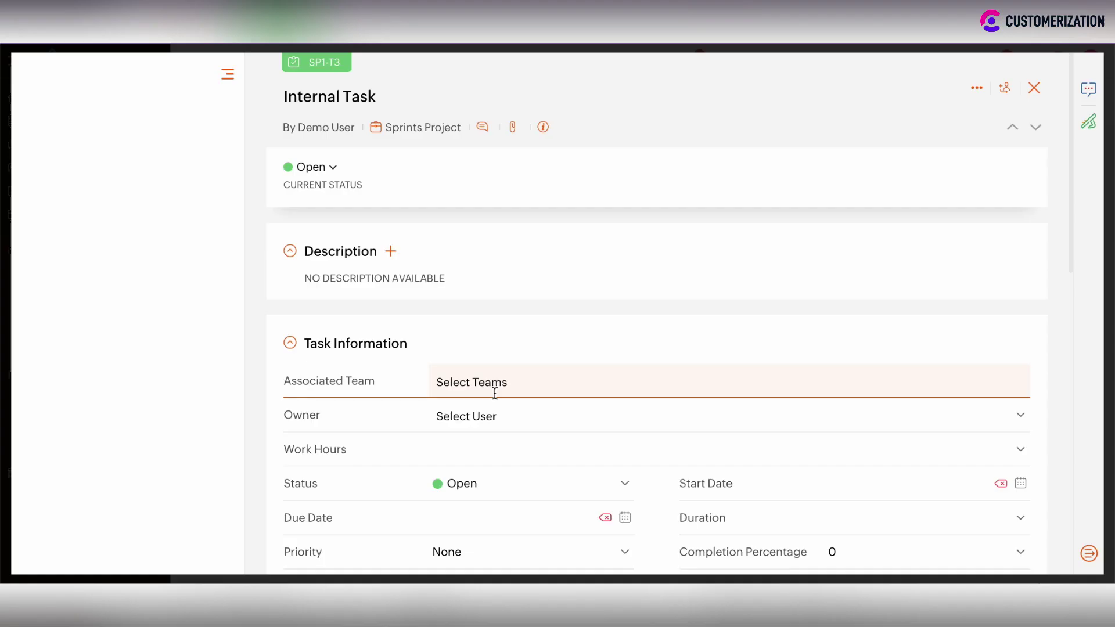
# - Confirm Internal Task's new time log defaults to Billable, then discard it and close the task
pyautogui.scroll(-5, 494, 393)
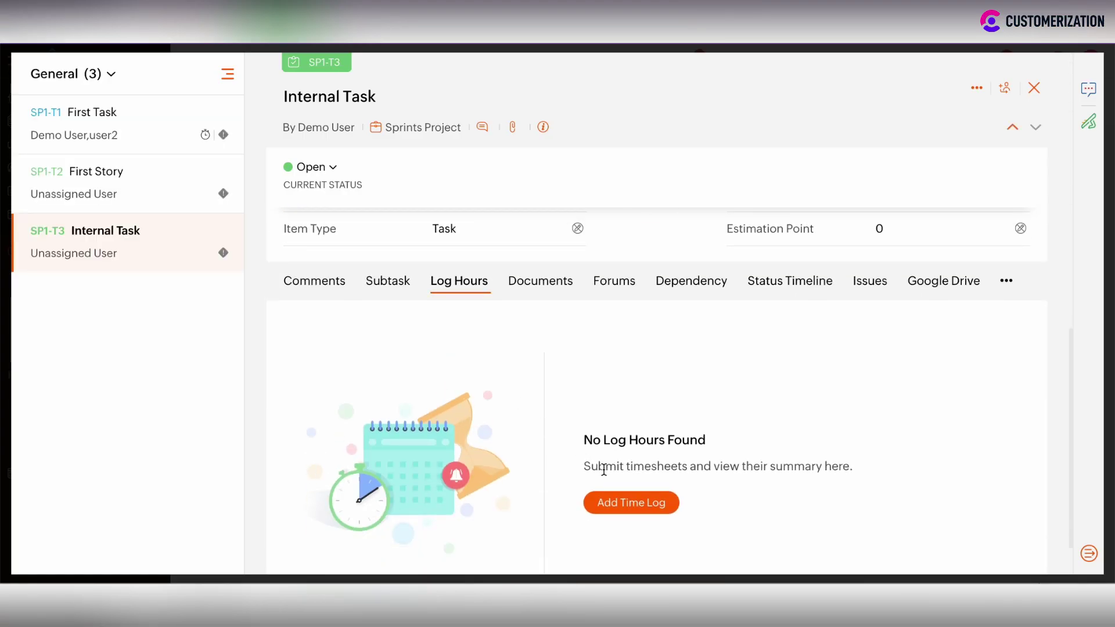
pyautogui.click(613, 502)
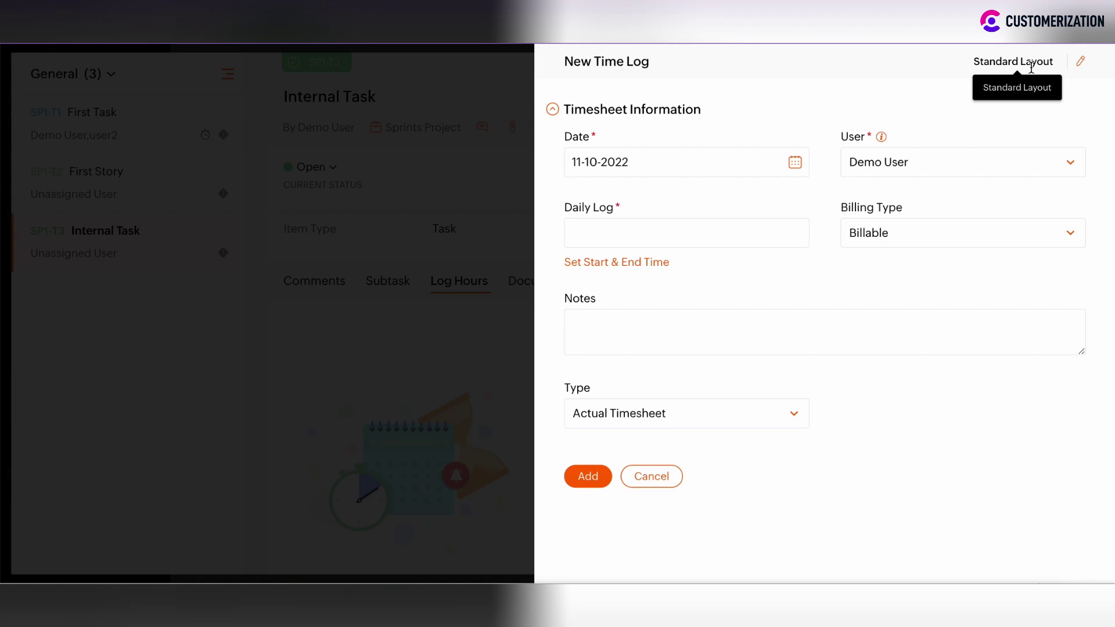
pyautogui.click(662, 477)
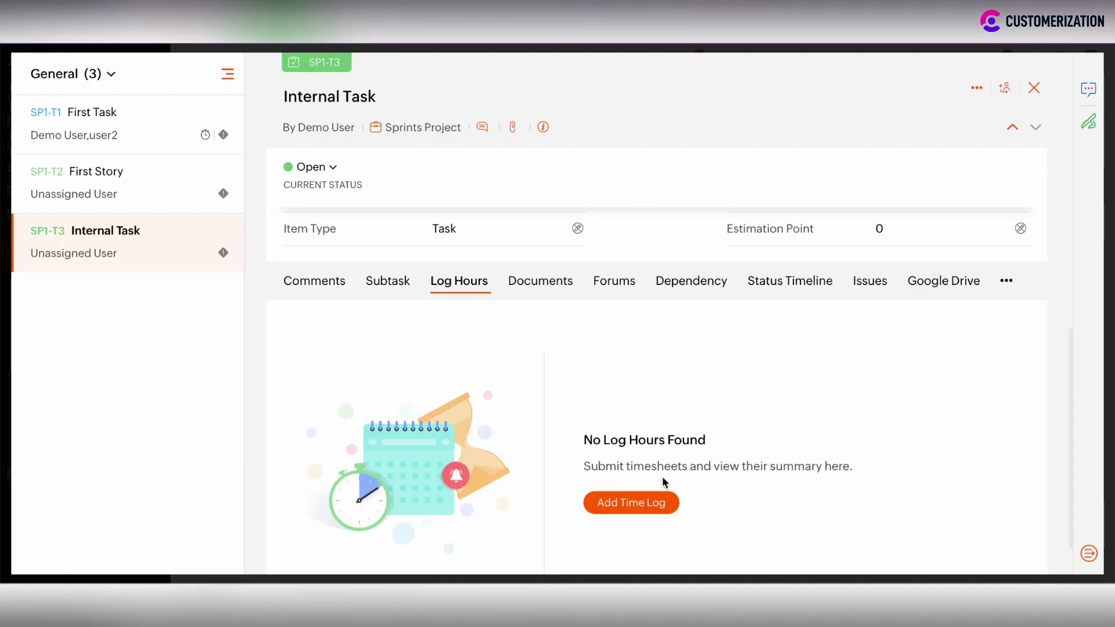
pyautogui.scroll(10, 732, 416)
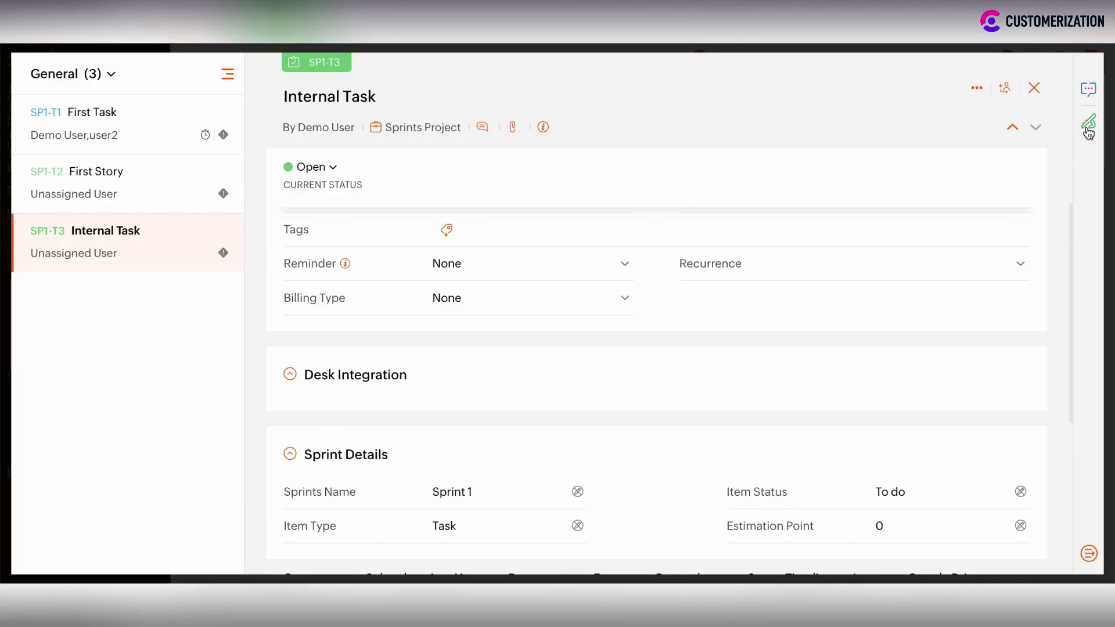
pyautogui.click(1034, 88)
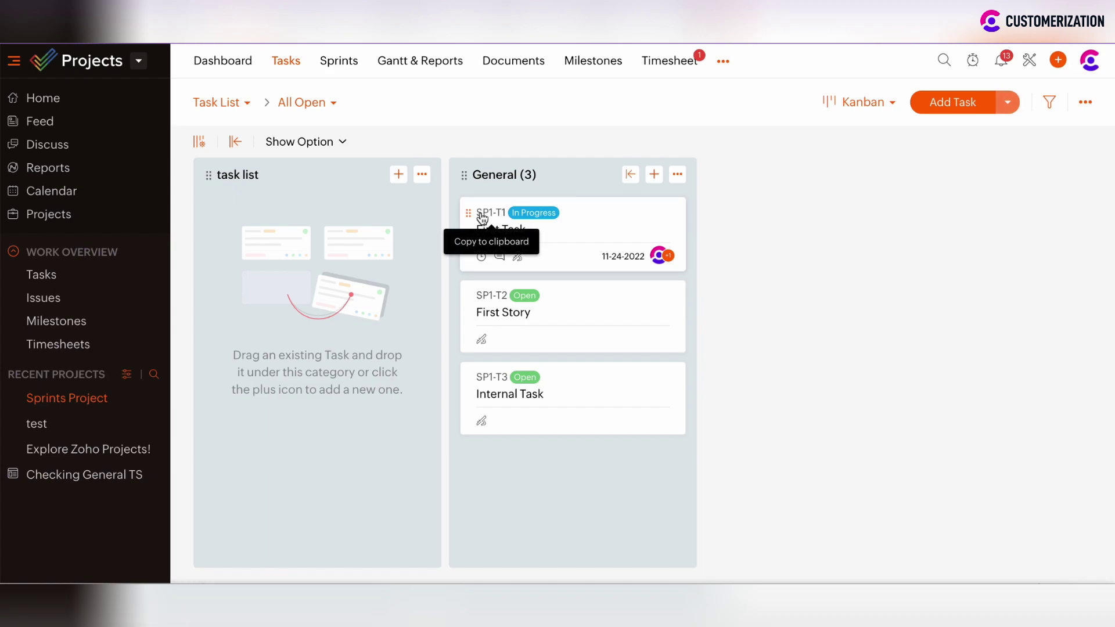